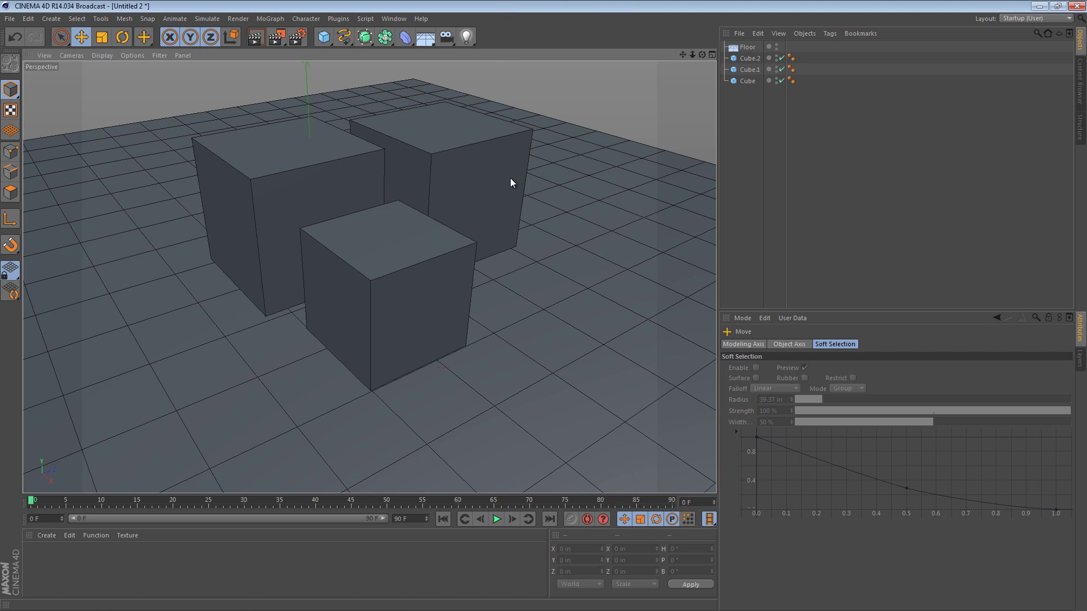
- Bring up the viewport's V menu to reach the Projects list of open files
key("v")
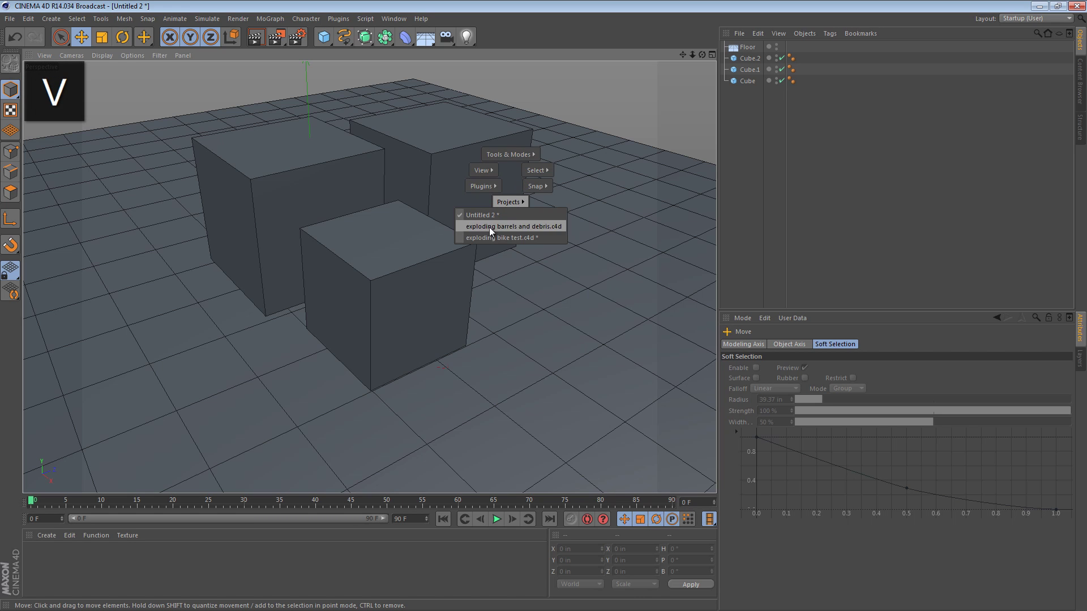
- Switch to exploding bike test.c4d and orbit and zoom around the blue motorcycle
left_click(490, 238)
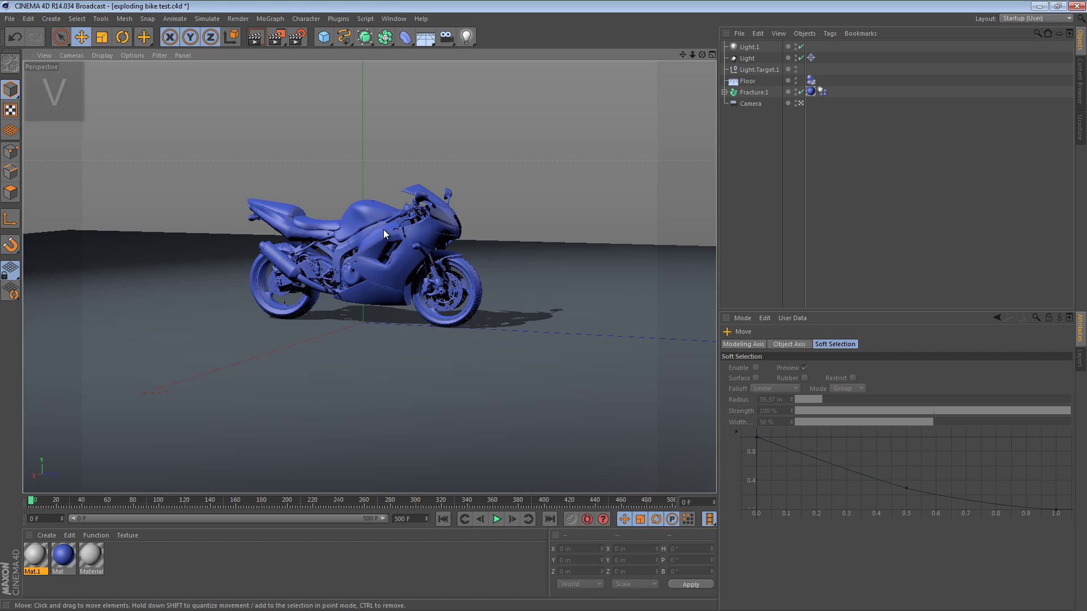
mouse_move(383, 229)
left_mouse_down("alt")
mouse_move(310, 204)
mouse_move(175, 203)
mouse_move(339, 298)
mouse_move(337, 366)
mouse_move(454, 298)
mouse_move(455, 236)
mouse_move(426, 248)
left_mouse_up("alt")
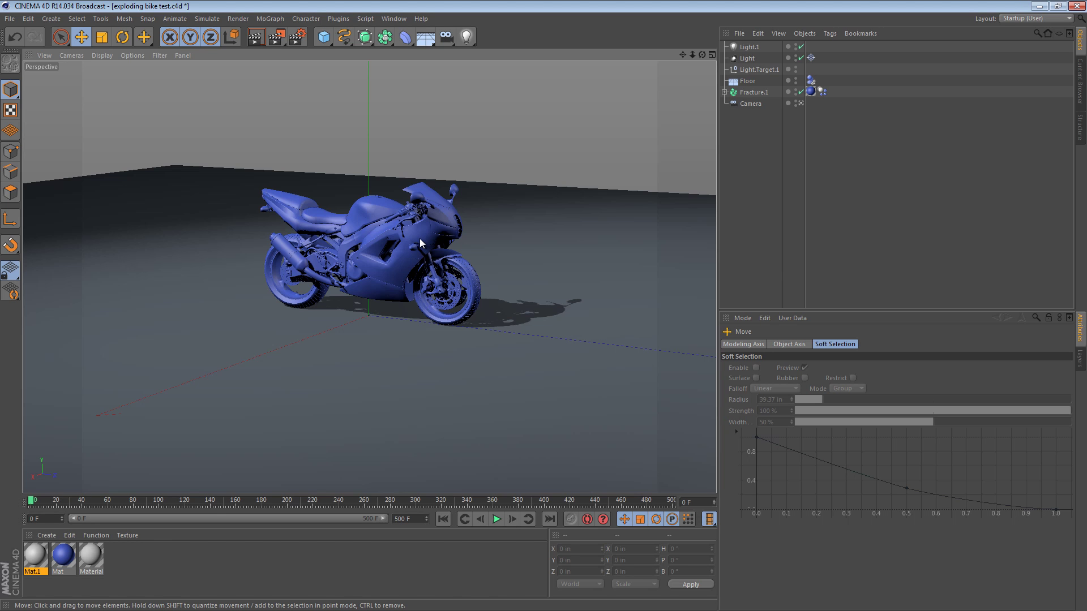
mouse_move(420, 238)
right_mouse_down("alt")
mouse_move(475, 255)
mouse_move(550, 329)
right_mouse_up("alt")
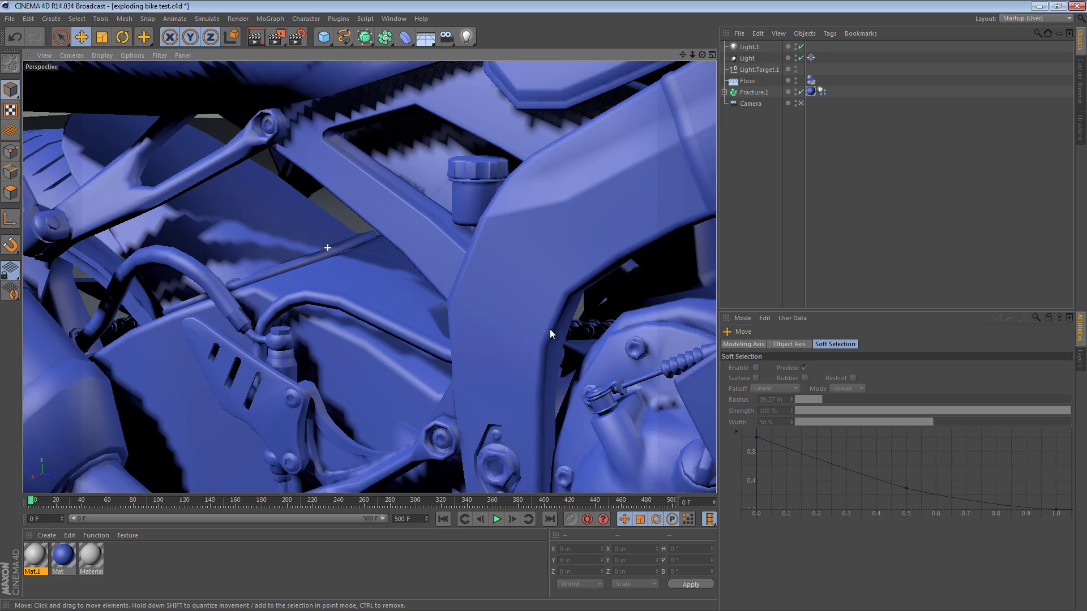
scroll(537, 328, "down", 3)
scroll(538, 329, "down", 5)
scroll(538, 329, "down", 3)
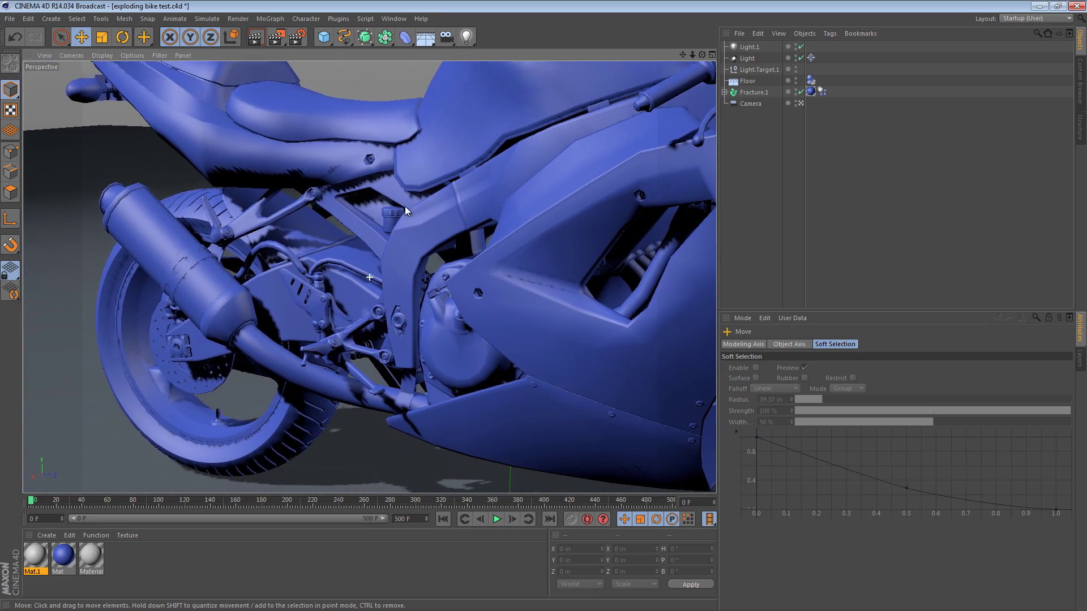
mouse_move(406, 207)
left_mouse_down("alt")
mouse_move(427, 217)
mouse_move(583, 209)
mouse_move(368, 222)
mouse_move(525, 227)
left_mouse_up("alt")
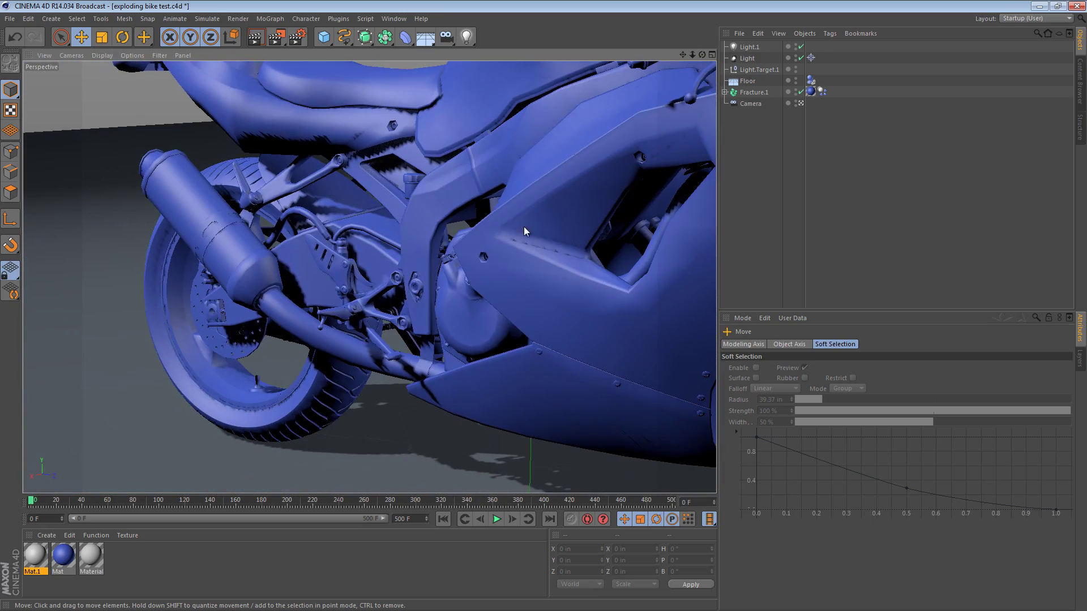
right_click_drag(524, 227, 282, 218, "alt")
mouse_move(281, 218)
left_mouse_down("alt")
mouse_move(422, 244)
mouse_move(446, 220)
left_mouse_up("alt")
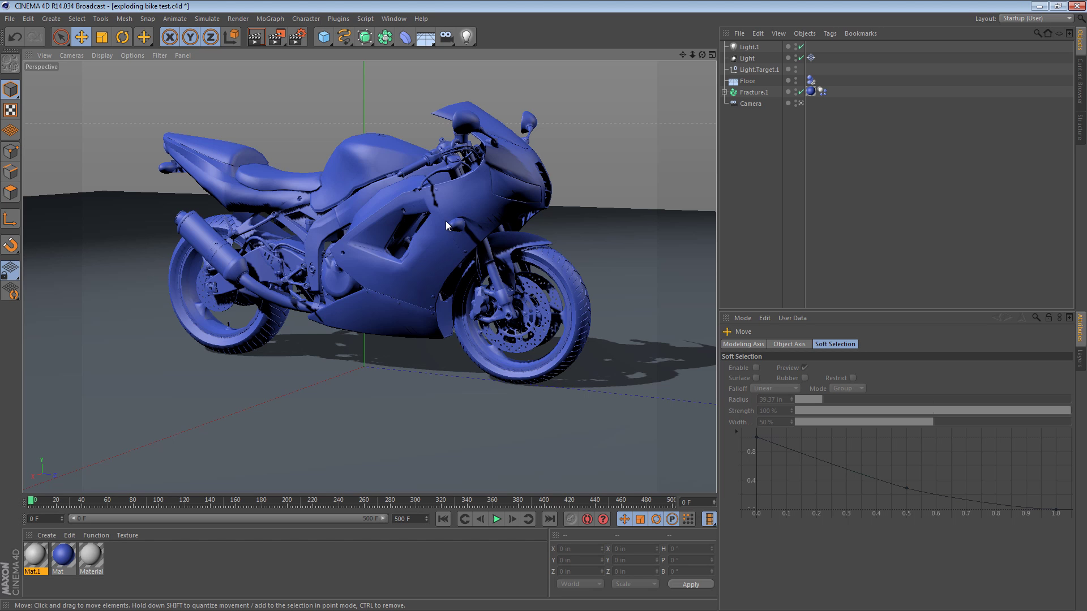
right_click_drag(485, 189, 403, 206, "alt")
mouse_move(403, 206)
left_mouse_down("alt")
mouse_move(465, 188)
mouse_move(385, 209)
mouse_move(378, 241)
mouse_move(446, 239)
mouse_move(608, 429)
left_mouse_up("alt")
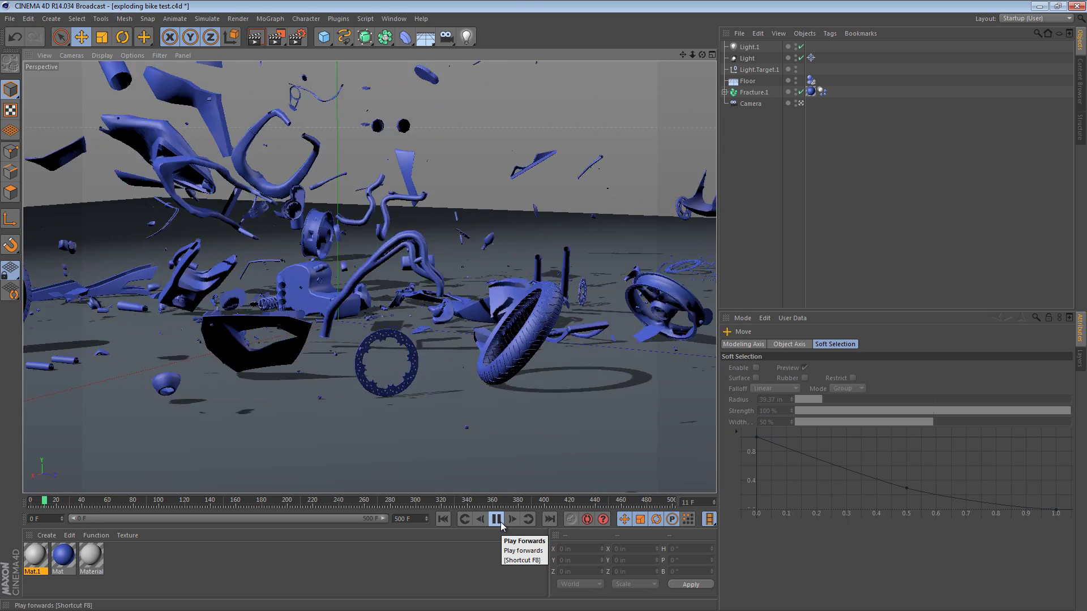
left_click(500, 523)
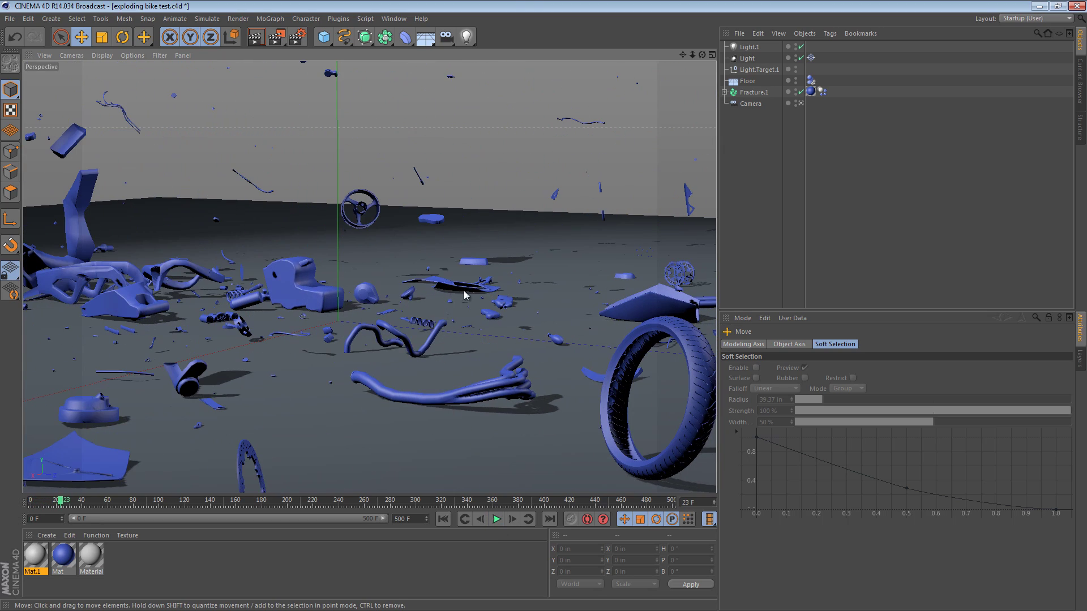
mouse_move(255, 280)
left_mouse_down("alt")
mouse_move(215, 283)
mouse_move(505, 302)
mouse_move(570, 404)
mouse_move(622, 397)
mouse_move(372, 405)
mouse_move(446, 476)
left_mouse_up("alt")
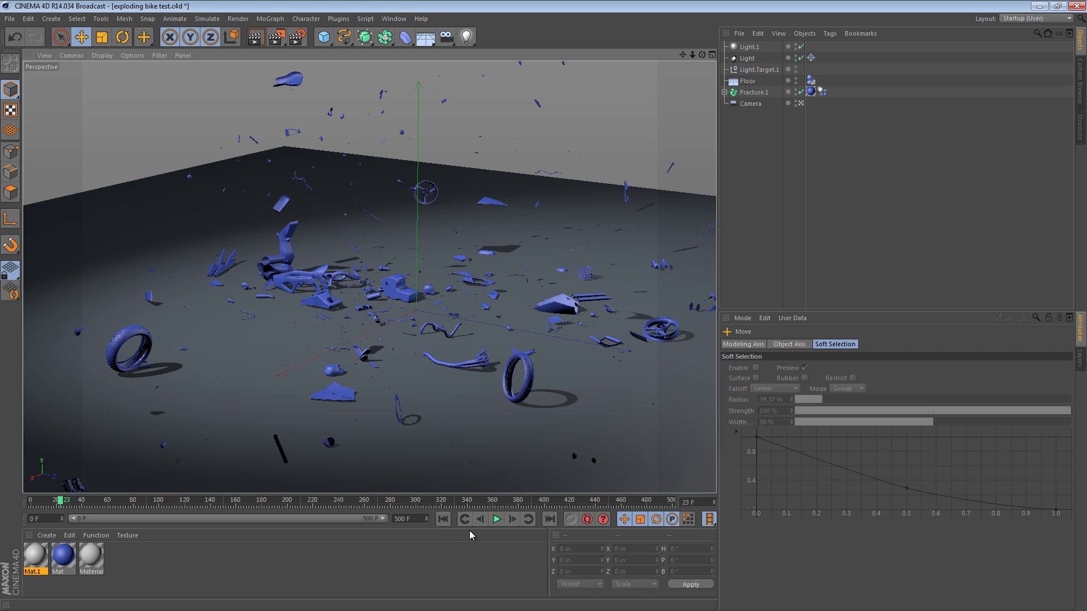
left_click(444, 519)
mouse_move(428, 303)
right_mouse_down("alt")
mouse_move(621, 276)
mouse_move(549, 334)
right_mouse_up("alt")
mouse_move(549, 334)
left_mouse_down("alt")
mouse_move(395, 284)
mouse_move(433, 245)
mouse_move(501, 239)
mouse_move(428, 242)
mouse_move(357, 101)
left_mouse_up("alt")
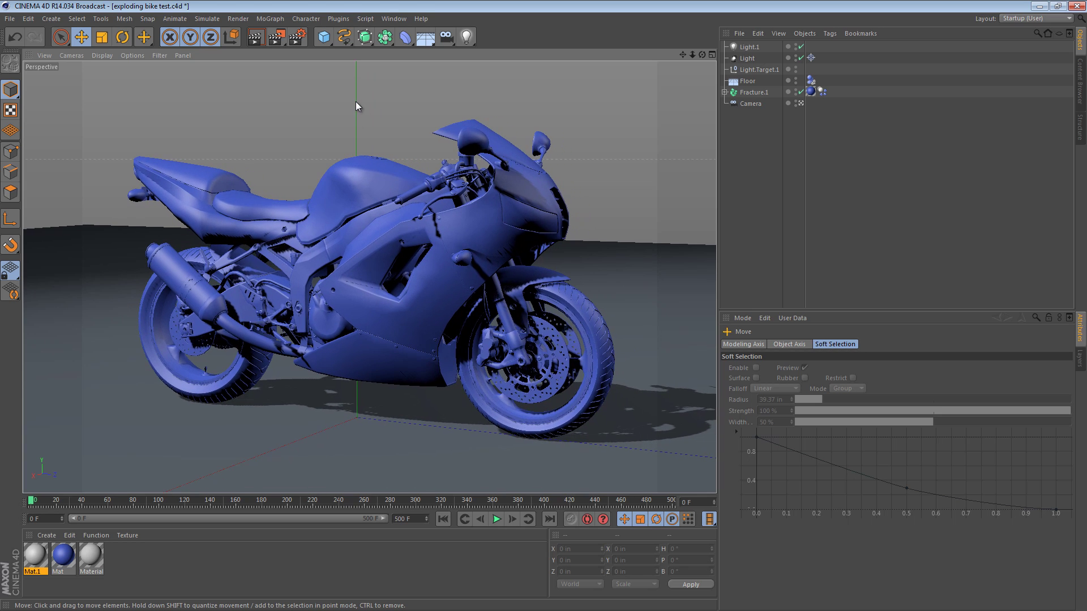
- In Untitled 2, add a MoGraph Fracture object and parent the three cubes to it
key("v")
mouse_move(356, 101)
left_click(350, 135)
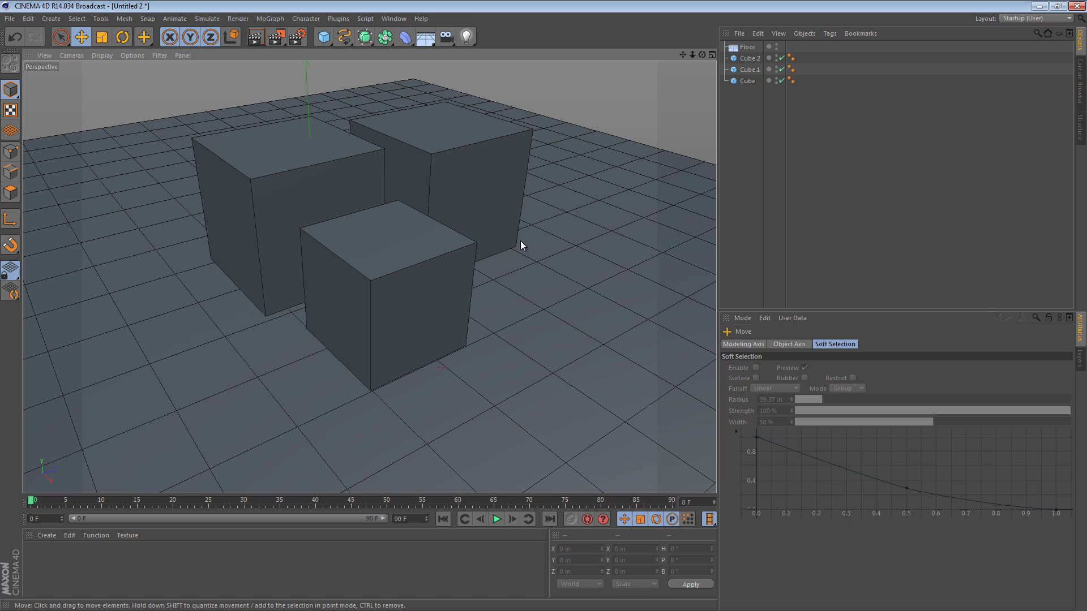
left_click(270, 17)
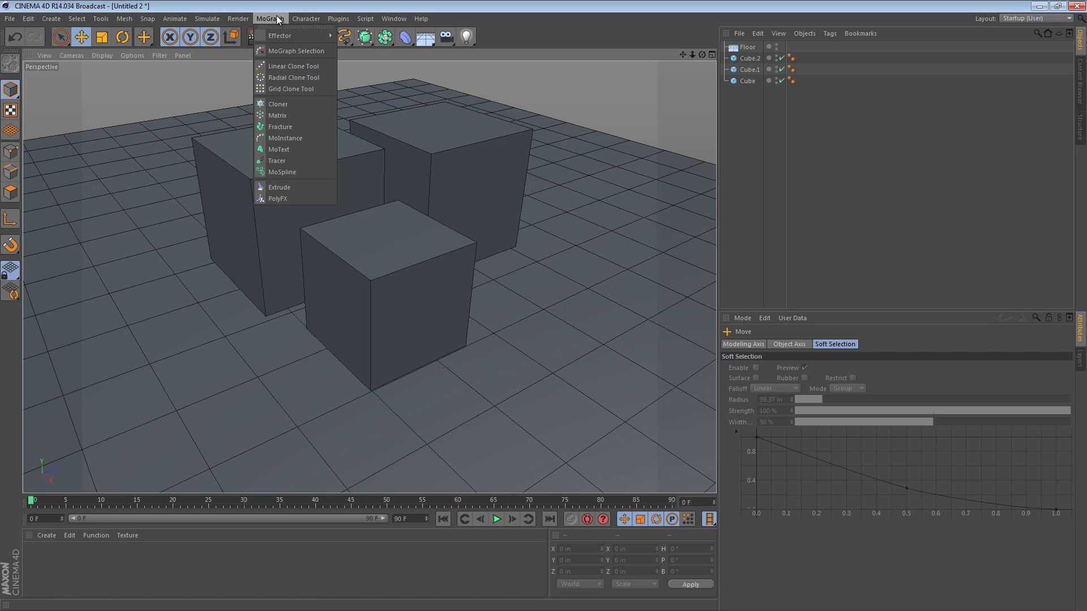
left_click(281, 126)
left_click_drag(760, 110, 750, 46)
left_click(753, 108)
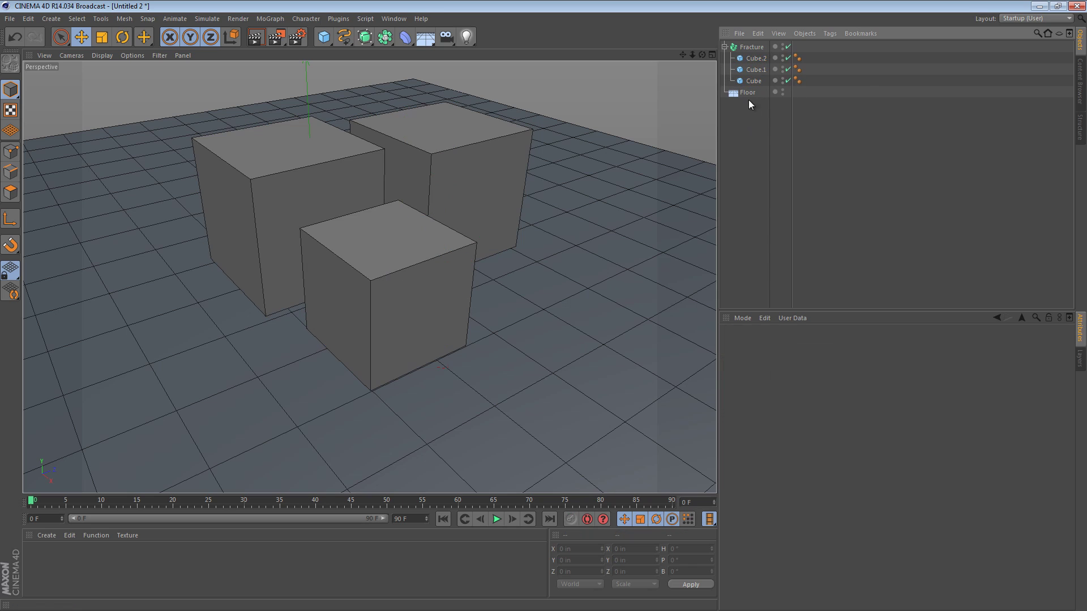
- Give Floor a Collider Body tag and Fracture a Rigid Body tag
right_click(748, 84)
left_click(746, 89)
right_click(745, 94)
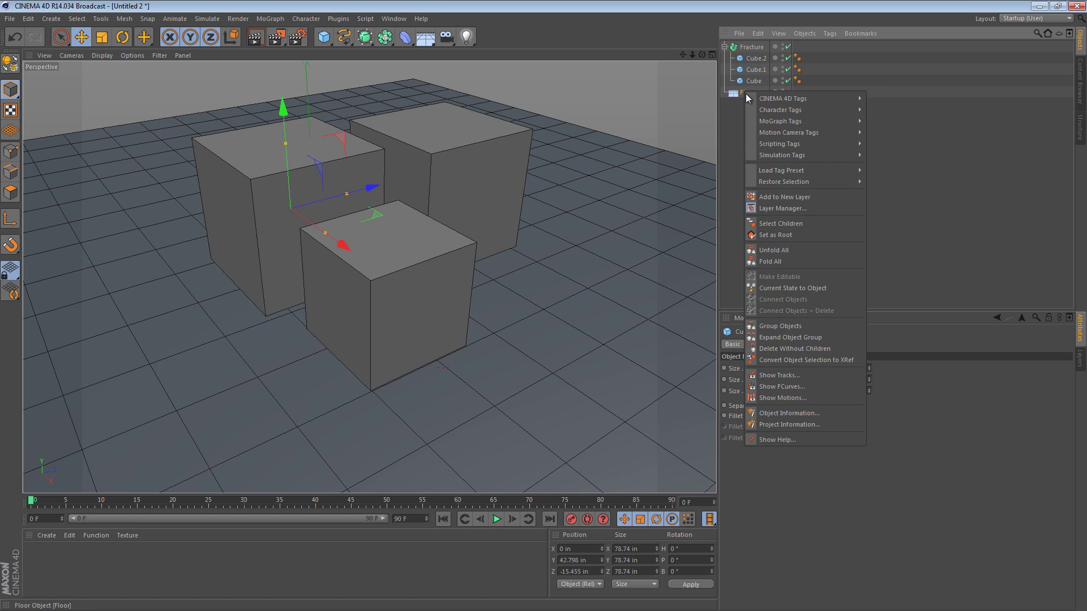
left_click(891, 169)
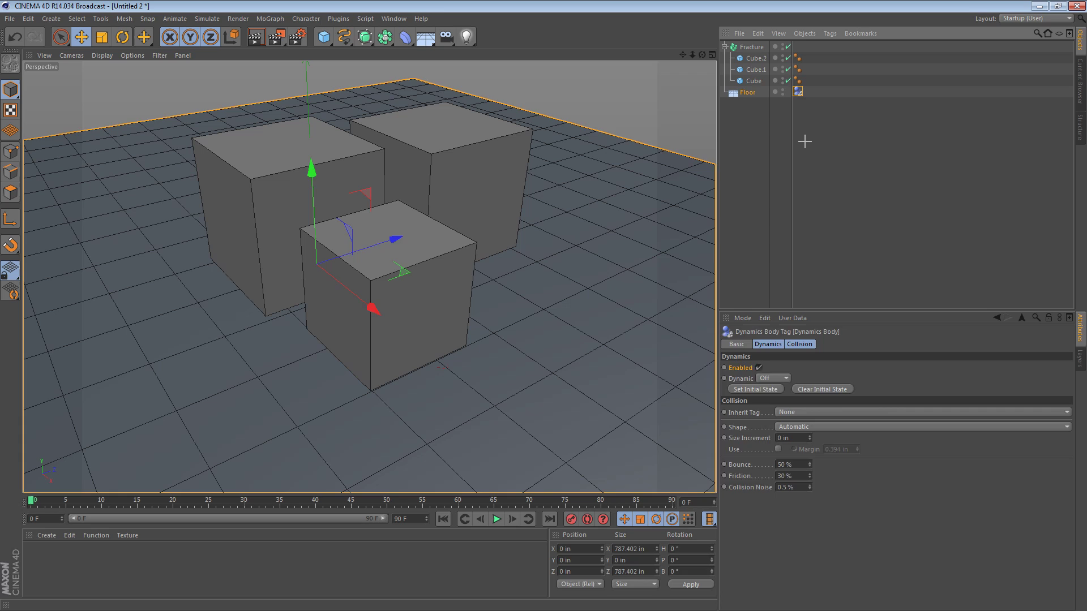
left_click(804, 141)
right_click(754, 47)
mouse_move(791, 112)
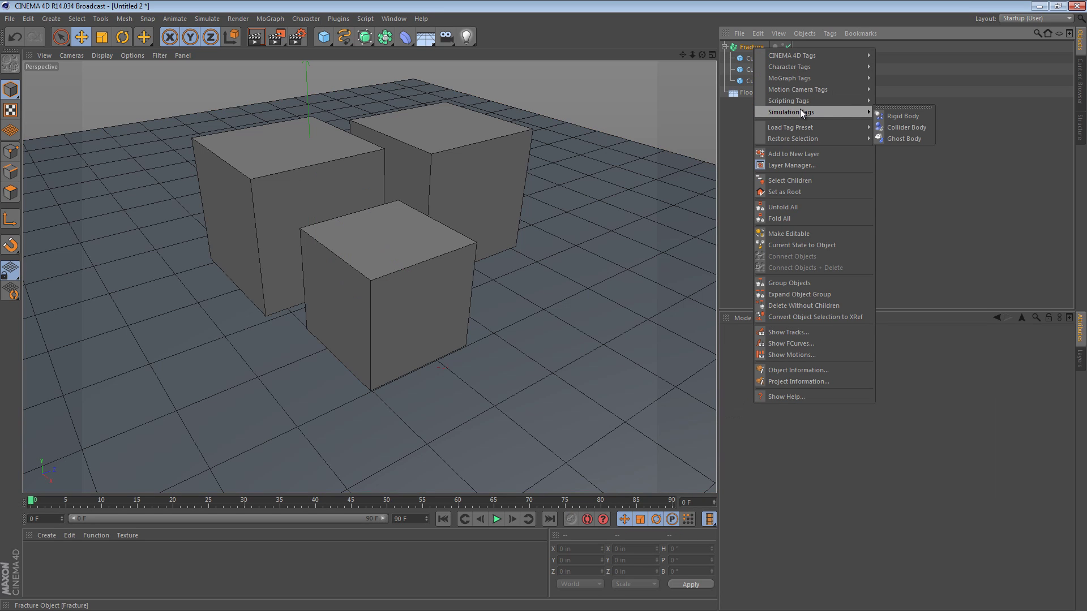
left_click(899, 118)
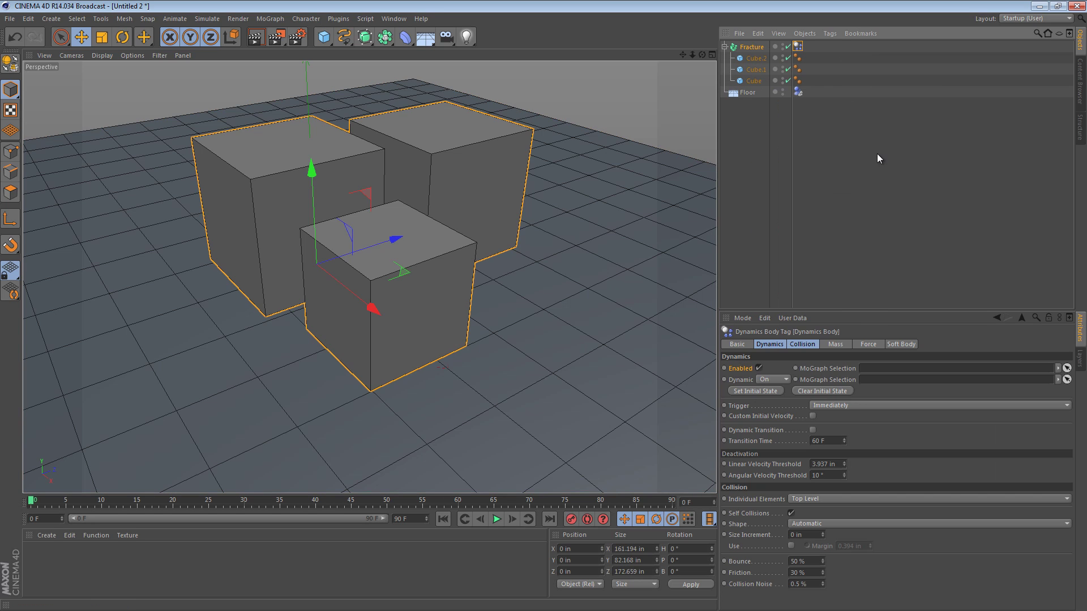
left_click(877, 153)
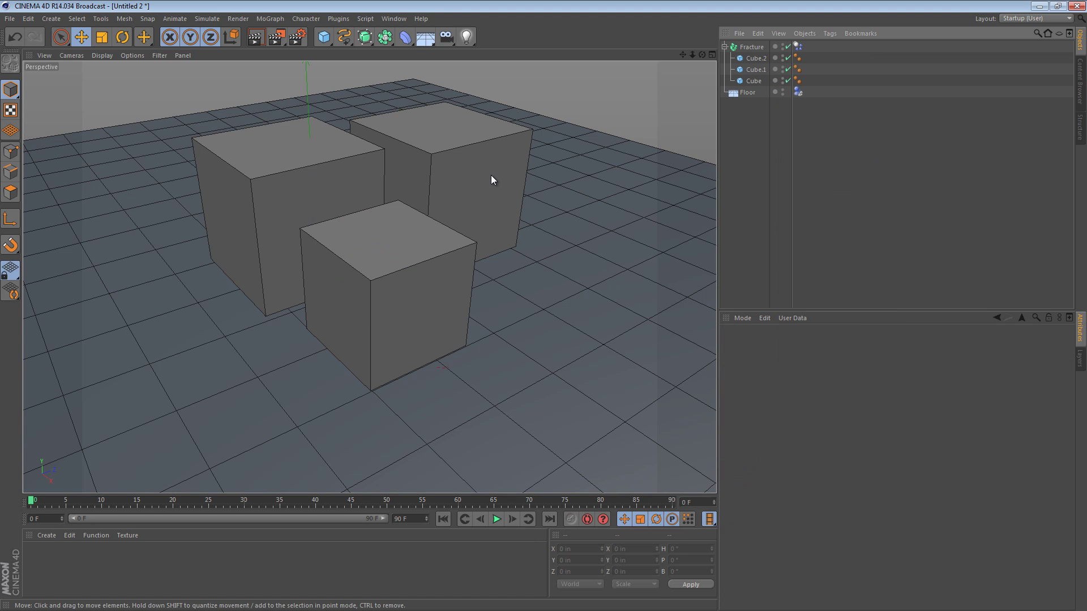
- Play the simulation so the cubes fall, stop it, and rewind to frame 0
left_click(496, 520)
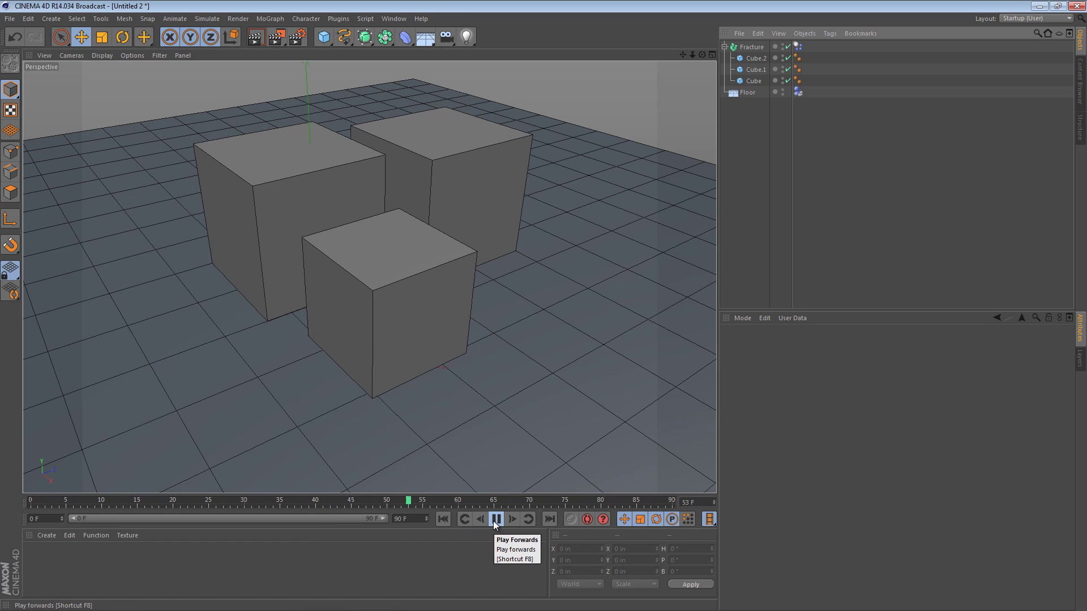
left_click(494, 520)
left_click(442, 521)
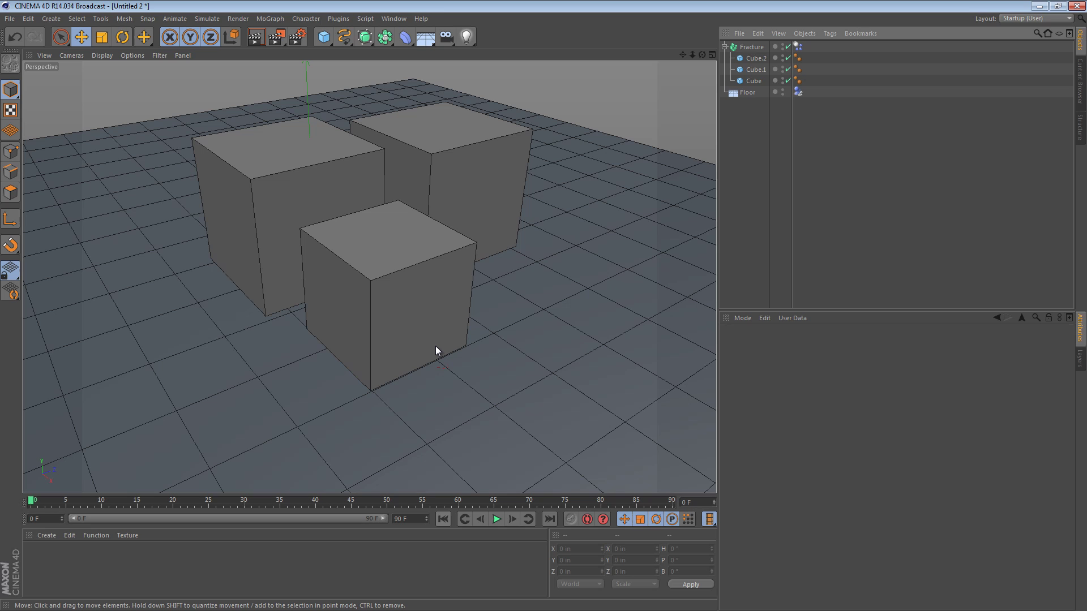
- In top view, move Cube.2 left and Cube.1 down against the other cubes
key("F2")
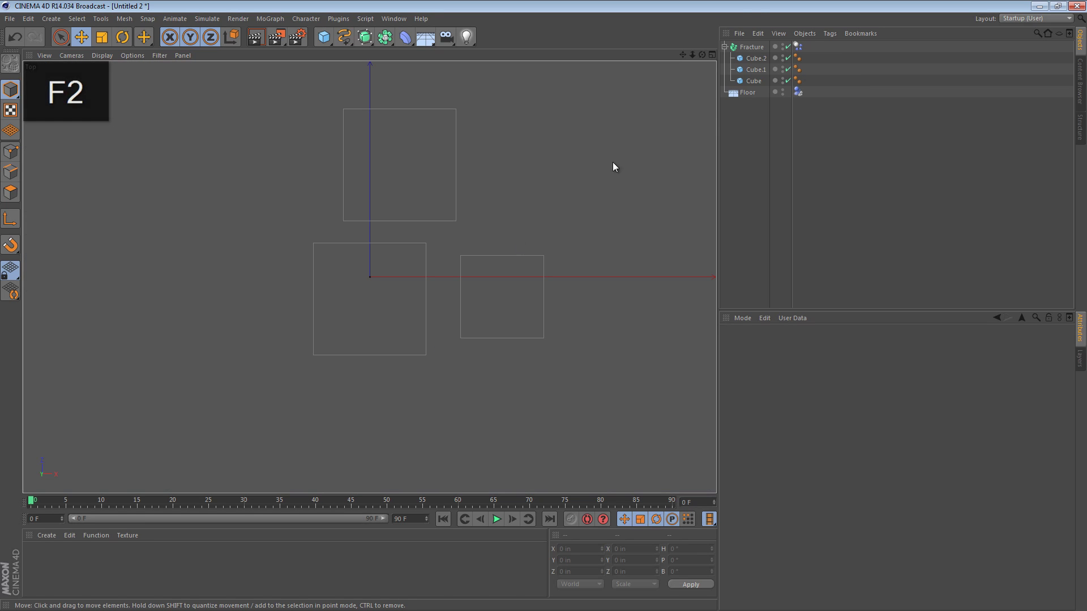
left_click(755, 59)
key("e")
left_click_drag(447, 266, 411, 255)
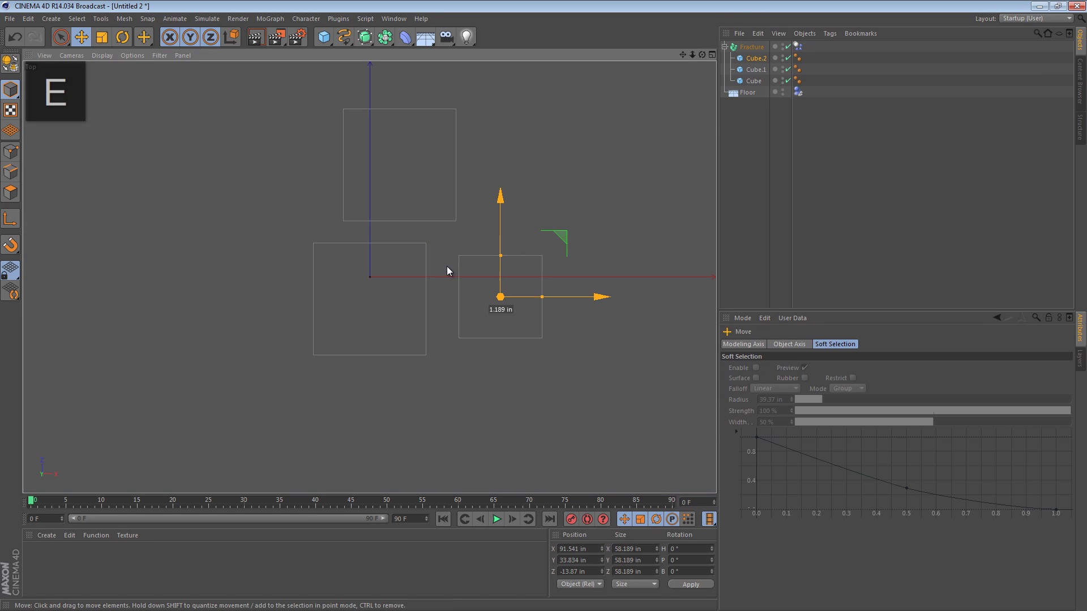
left_click(755, 70)
left_click_drag(540, 164, 539, 184)
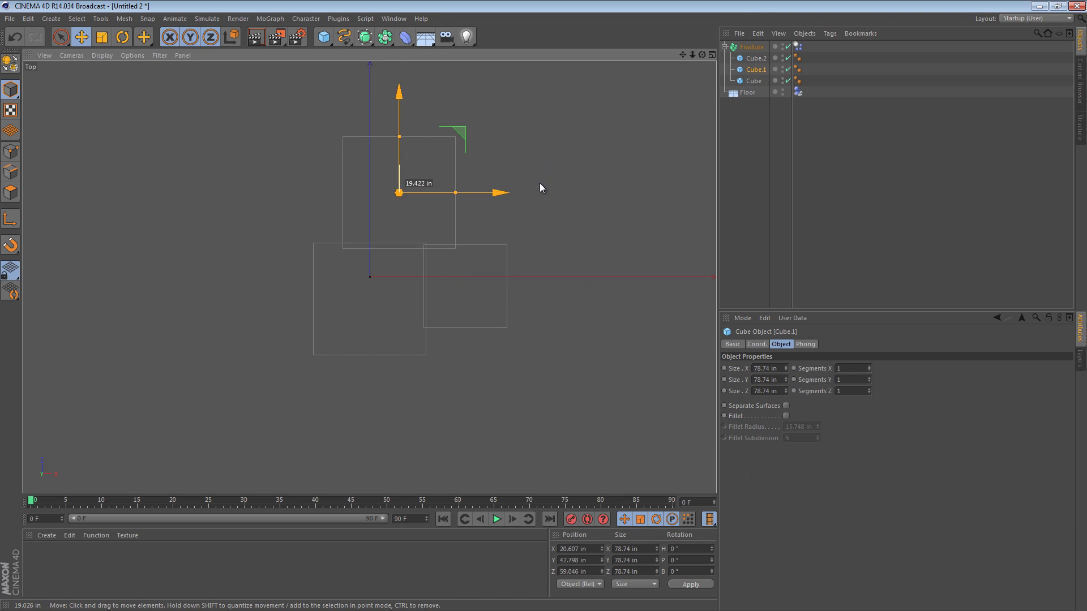
- In Perspective view, play the simulation until the cubes break apart, stopping at frame 60
key("F1")
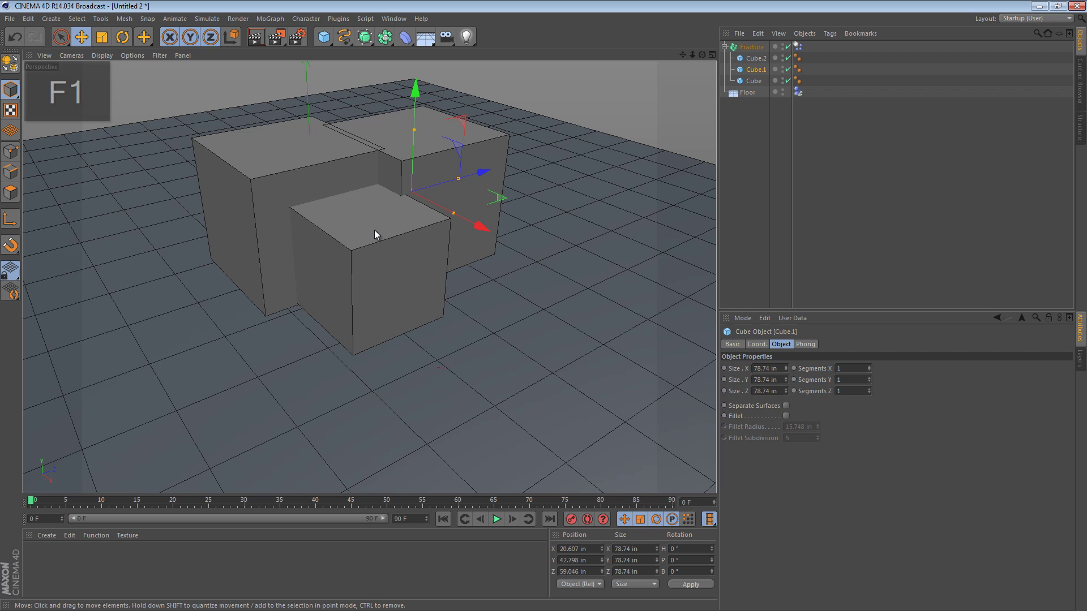
left_click(583, 79)
left_click_drag(387, 217, 425, 203, "alt")
scroll(451, 276, "down", 5)
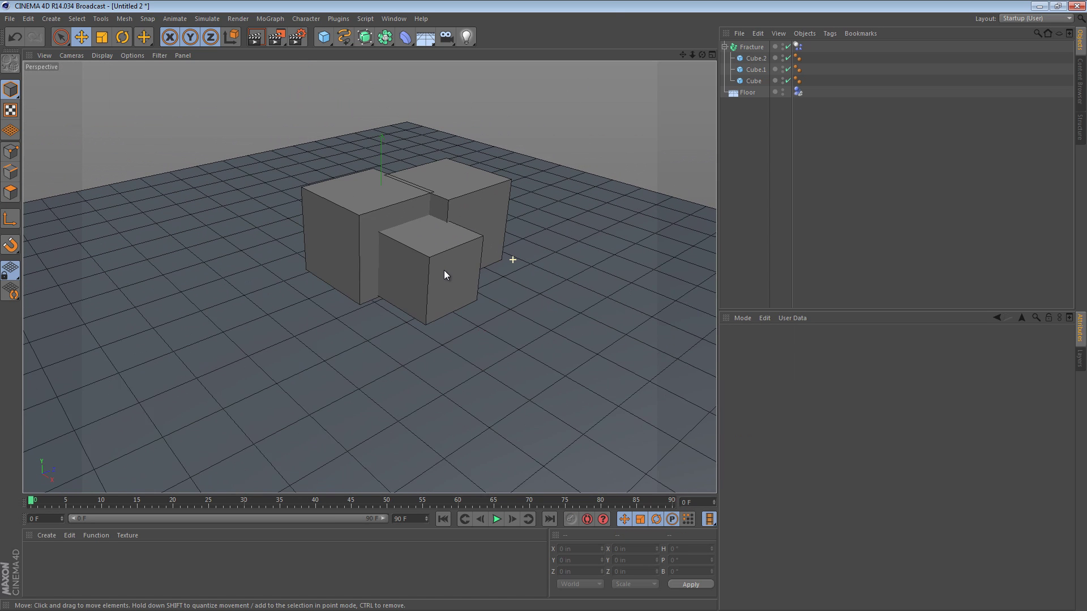
left_click_drag(445, 271, 439, 262, "alt")
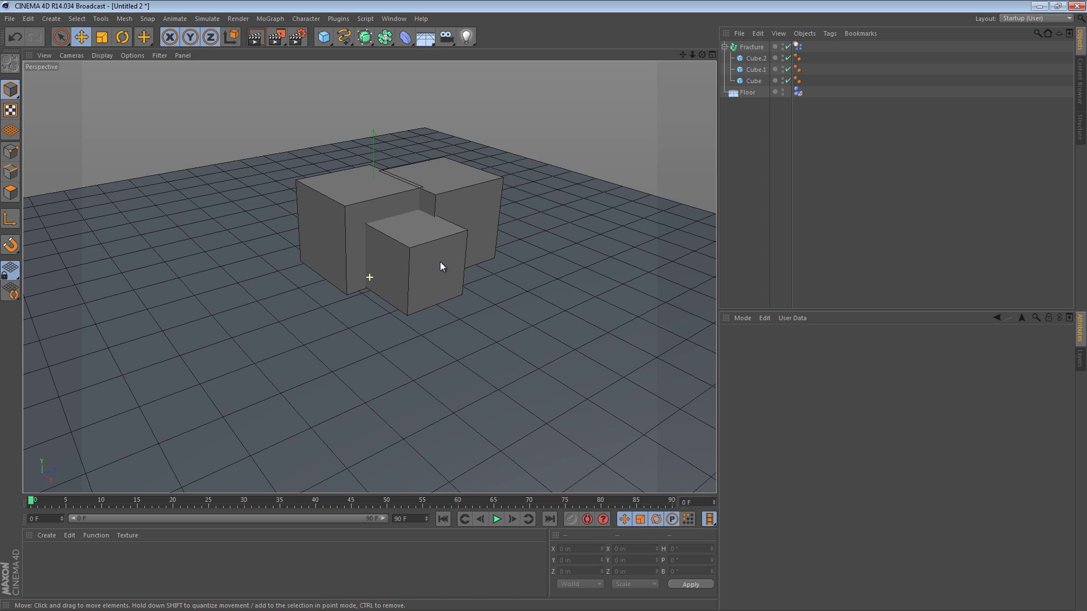
left_click(497, 519)
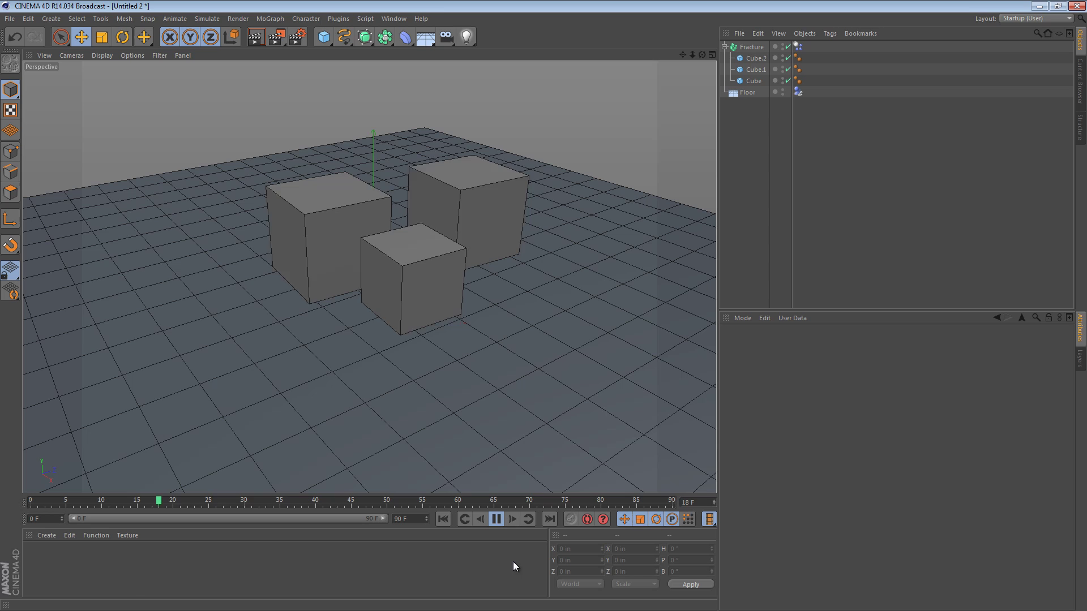
left_click(496, 518)
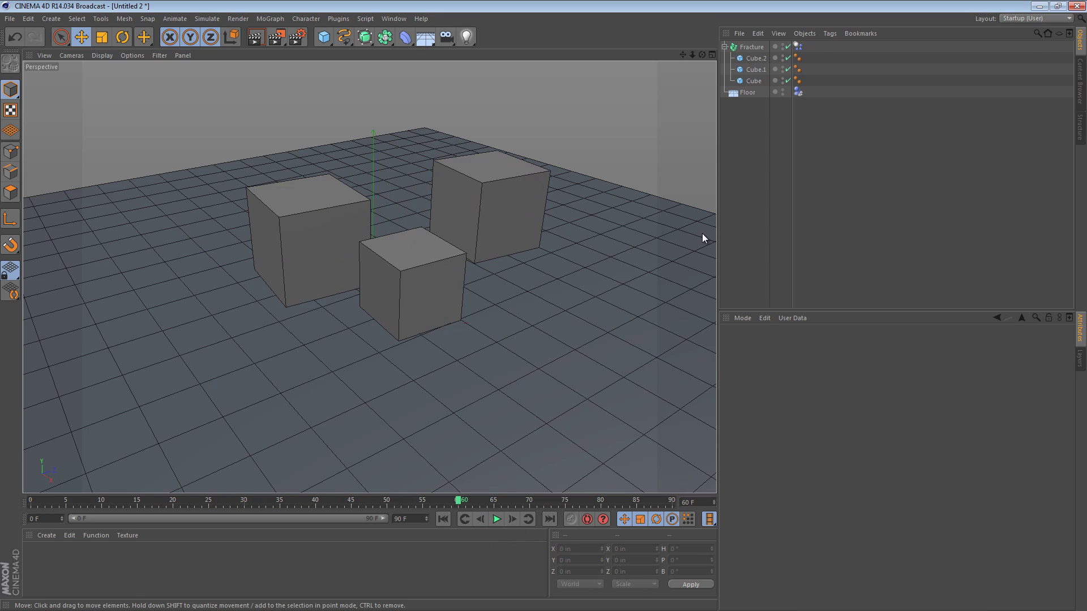
- Check the Fracture's Dynamics Body settings, then bring up the open projects list
left_click(798, 46)
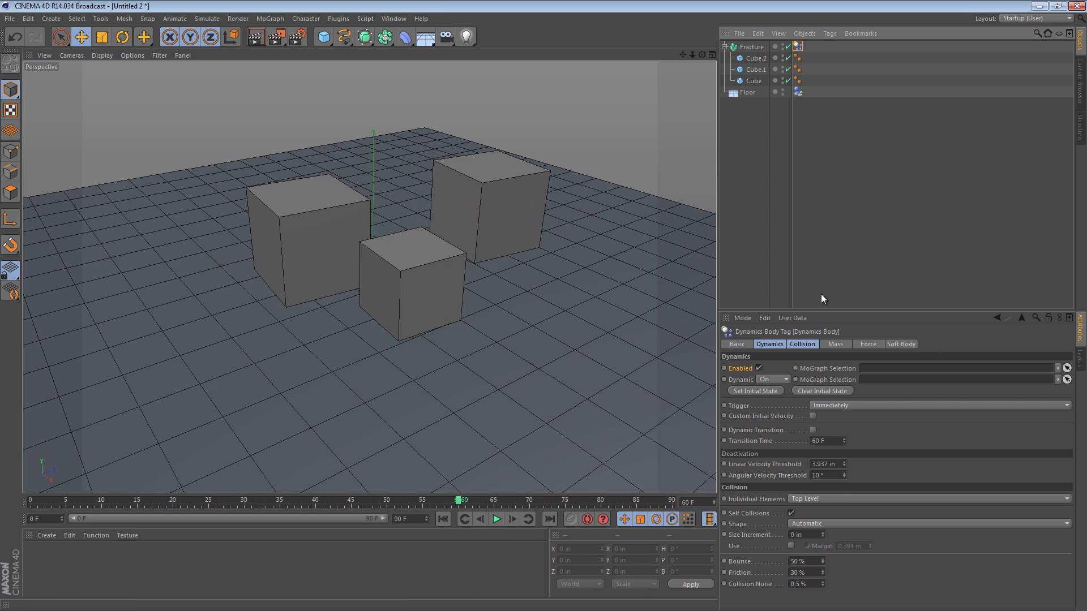
left_click(747, 280)
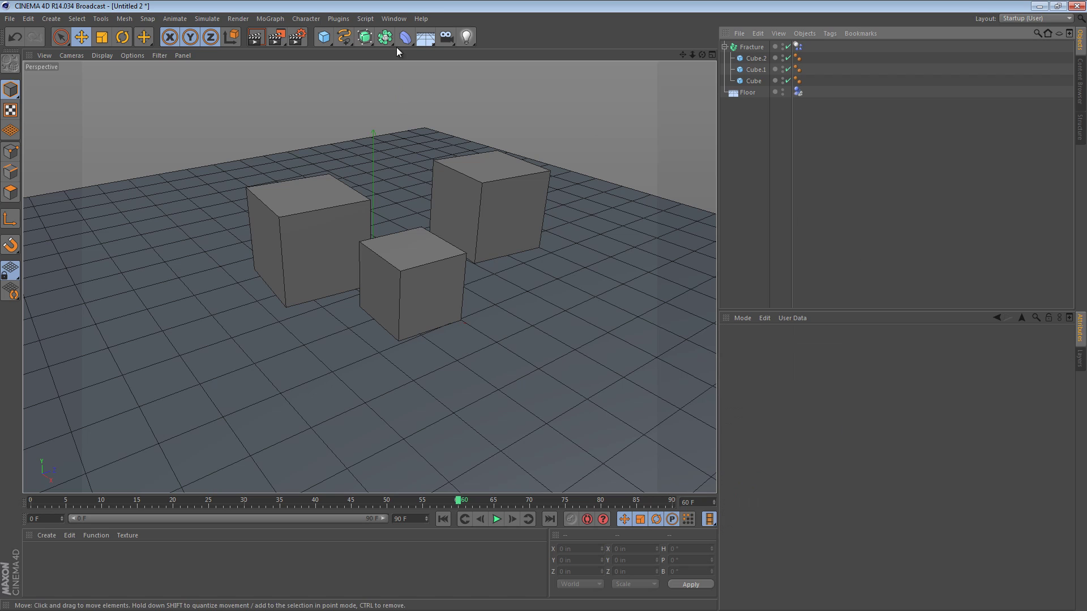
key("v")
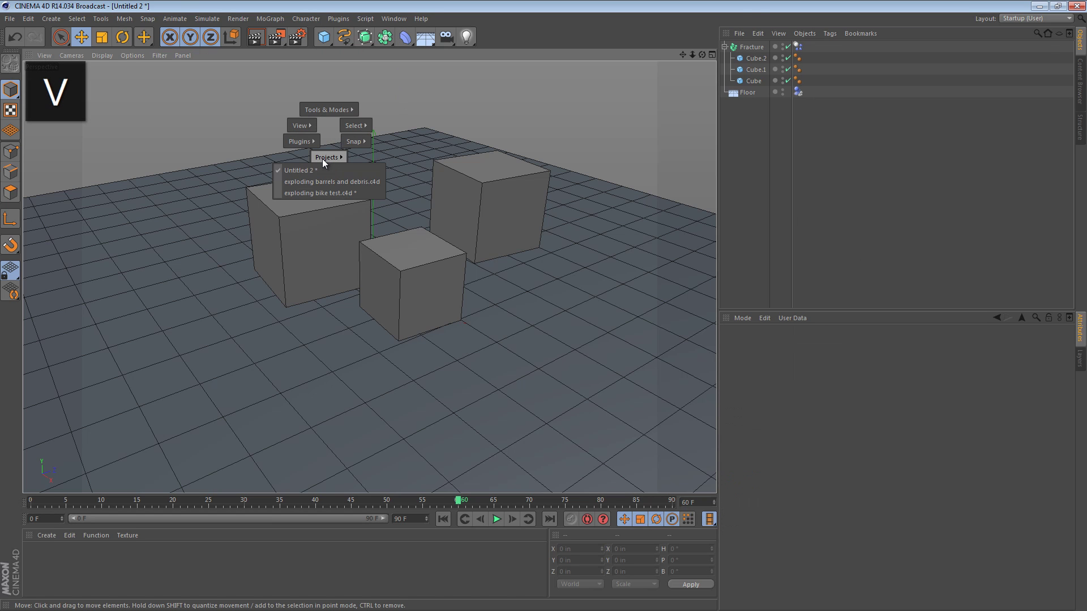
- Switch to exploding bike test.c4d and review its Dynamics Body Collision settings
left_click(322, 193)
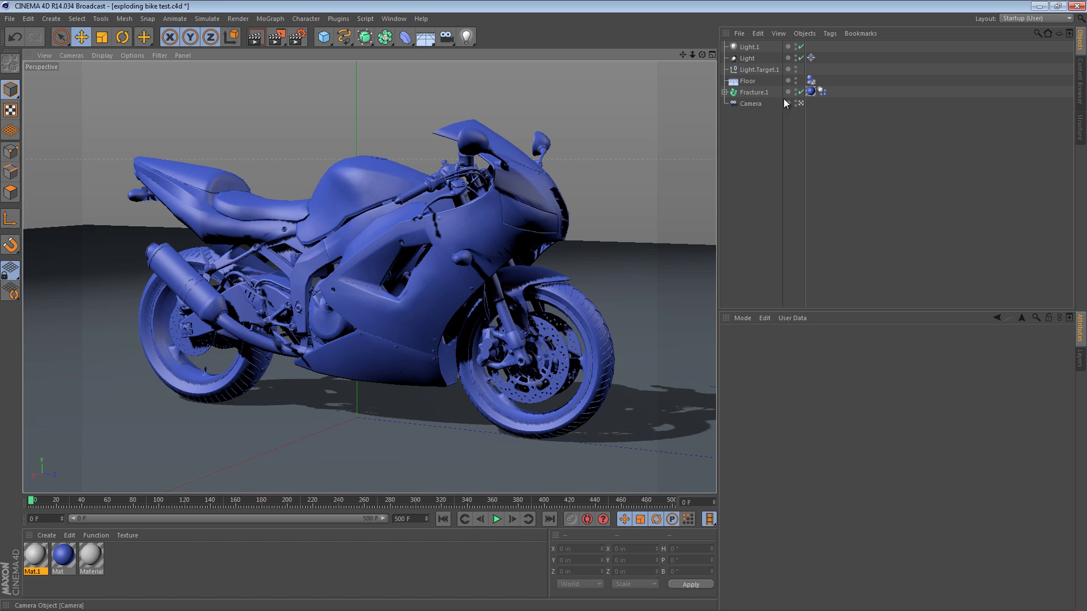
left_click(822, 93)
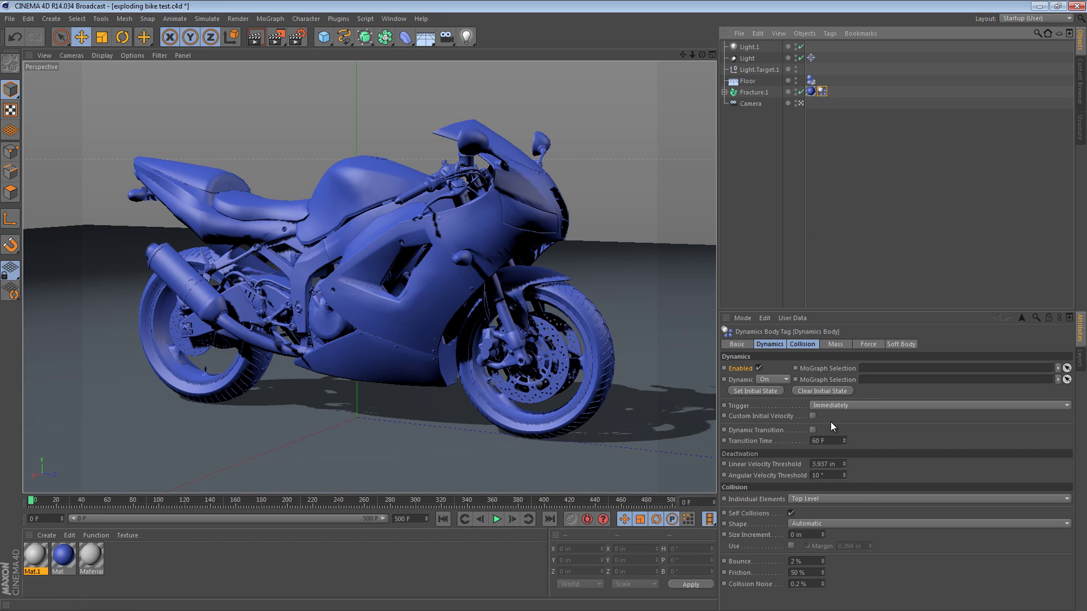
left_click(811, 344)
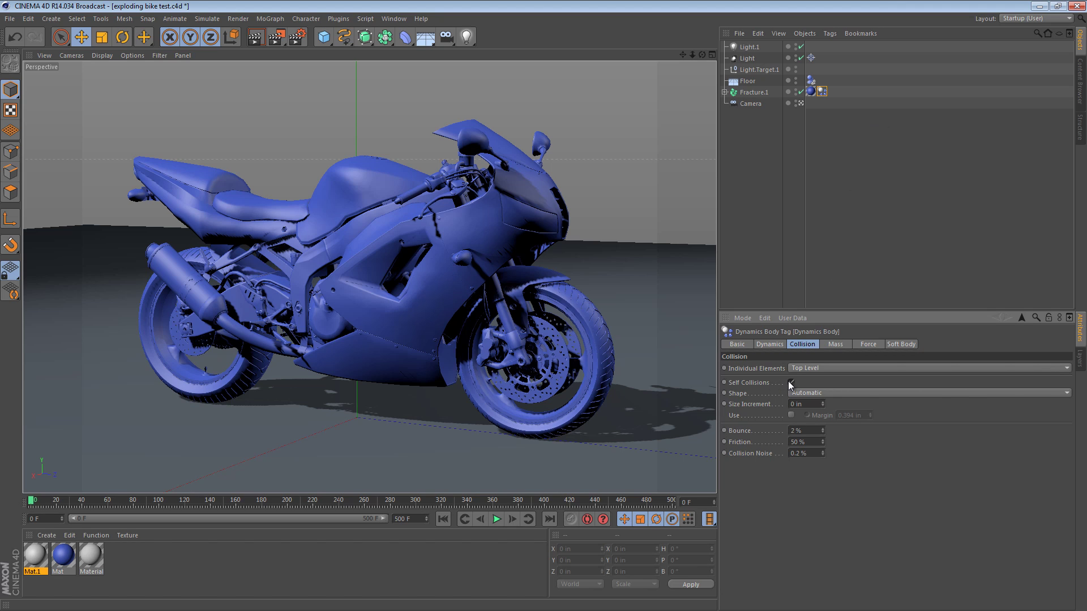
left_click(509, 552)
- Play the bike explosion to frame 24, rewind, replay, and return to frame 0
left_click(496, 519)
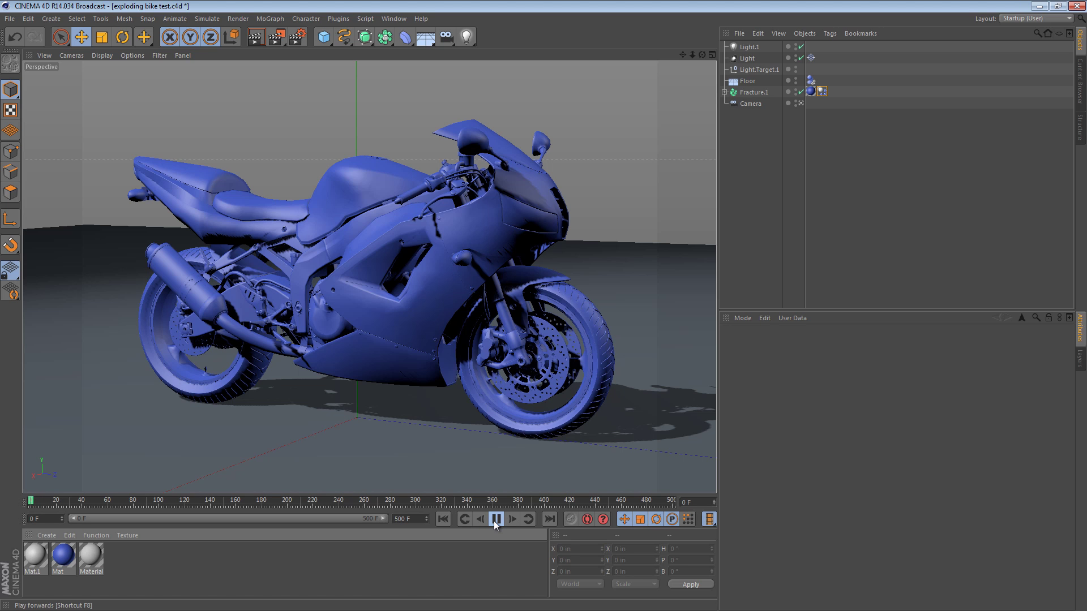
left_click(496, 519)
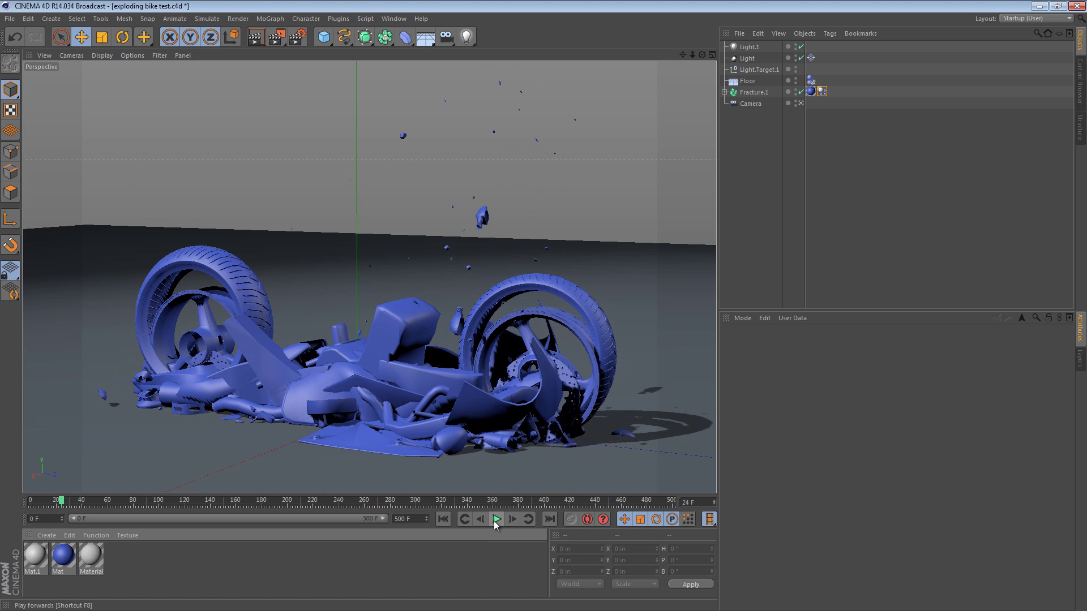
left_click(442, 518)
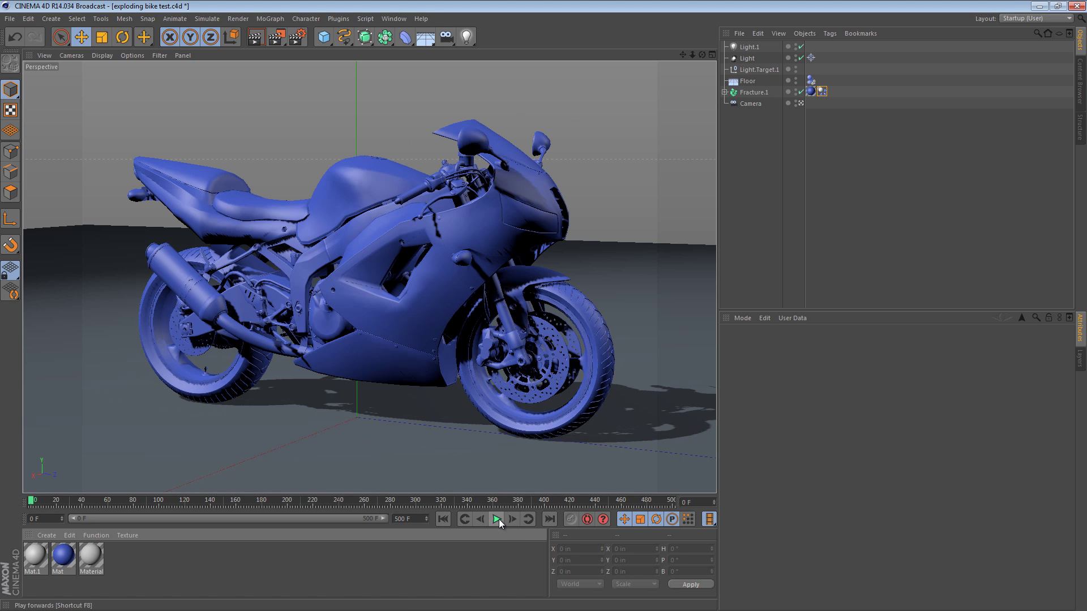
left_click(496, 518)
left_click(492, 519)
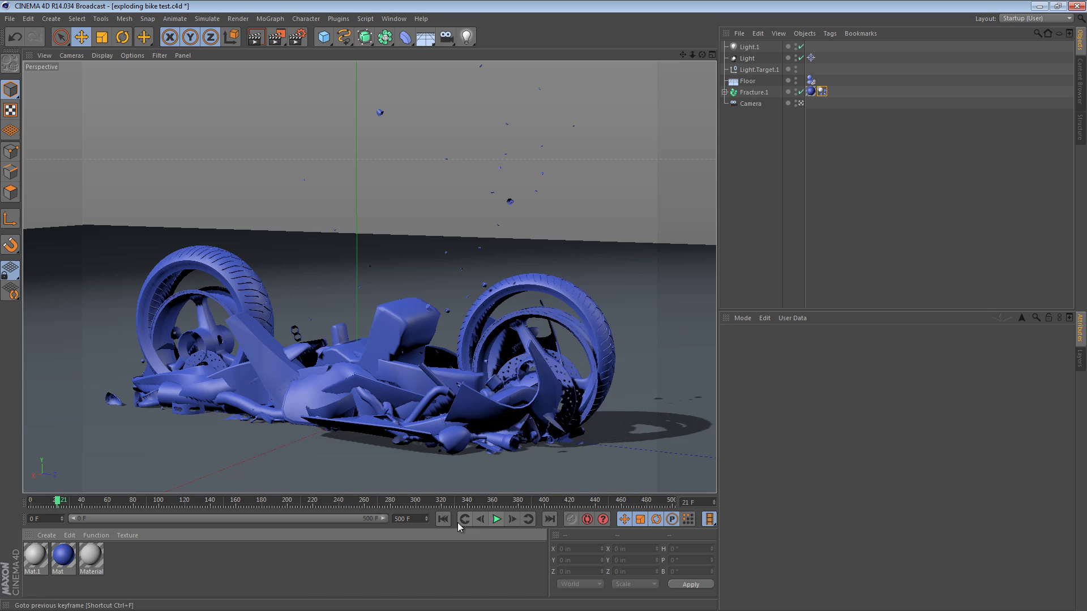
left_click(442, 519)
- Tick Self Collisions on Fracture.1's Dynamics Body, play to frame 14, and rewind
left_click(811, 81)
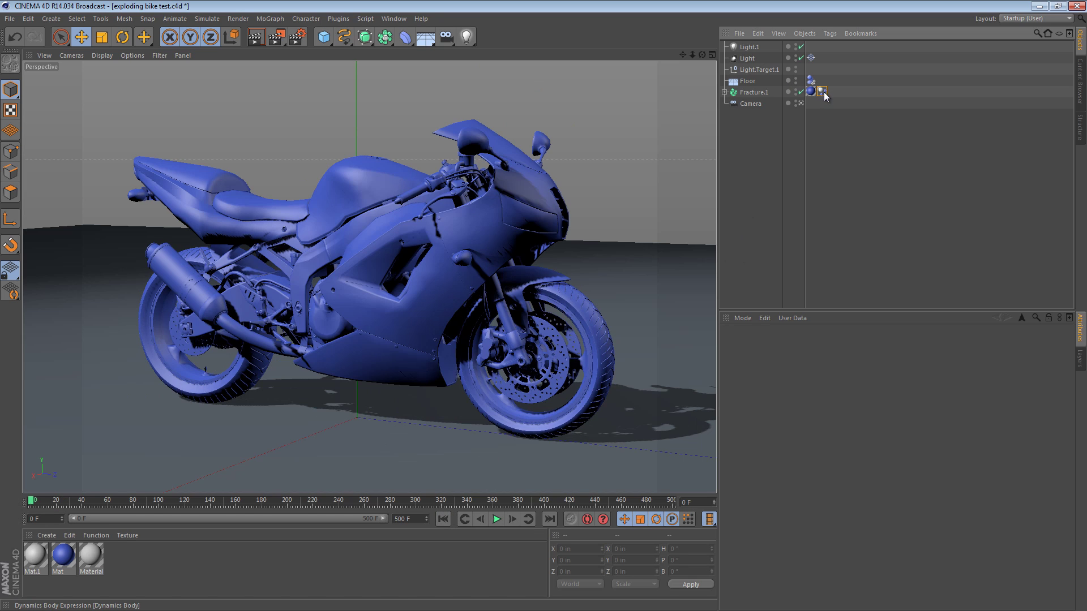
left_click(791, 382)
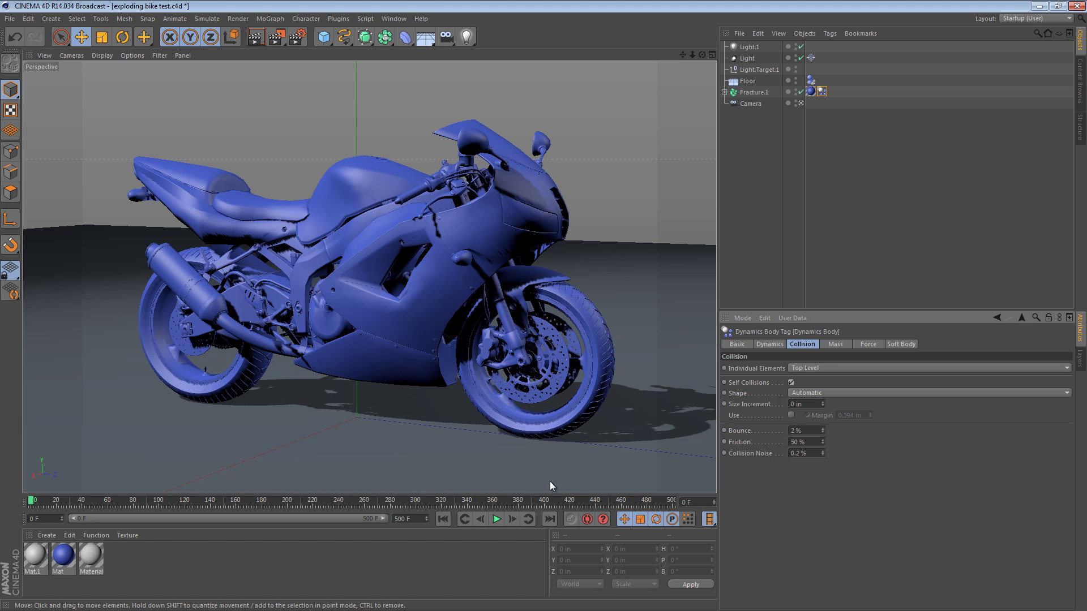
left_click(496, 519)
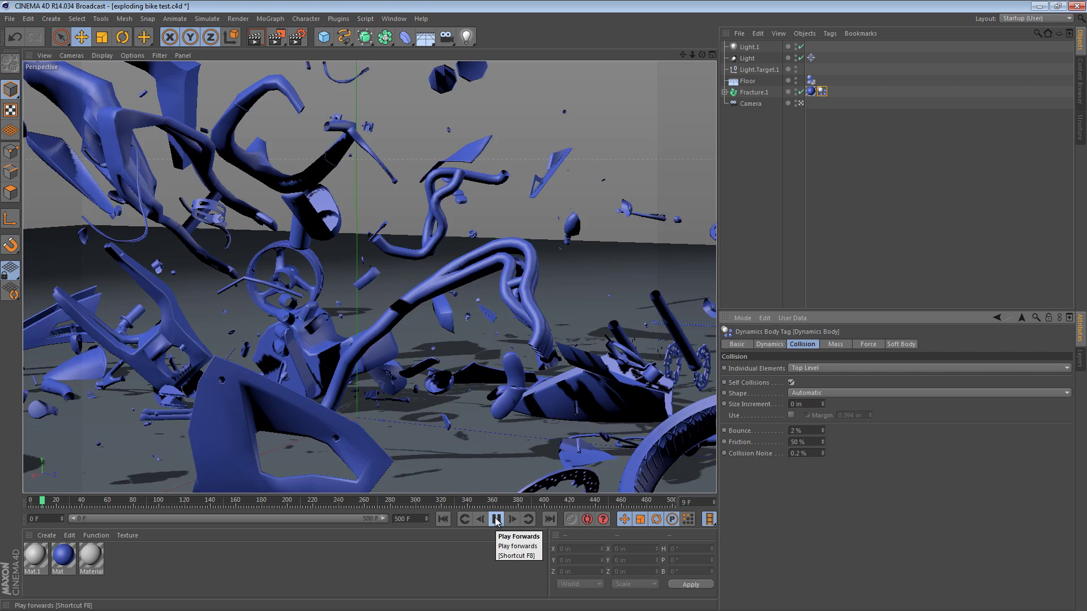
left_click(497, 519)
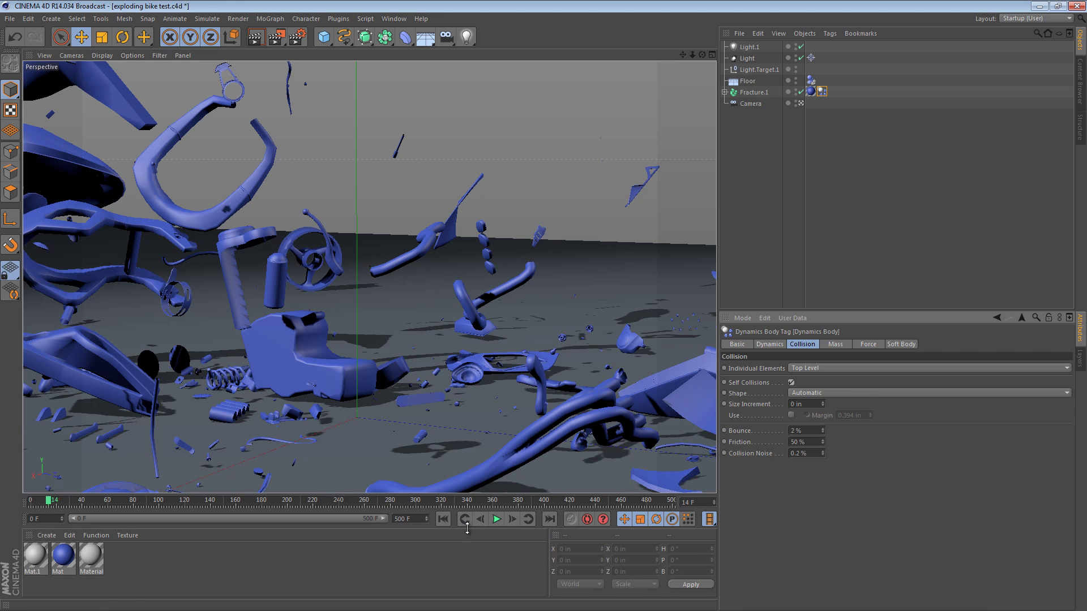
left_click(443, 519)
- Set Force Mode to Include in the Force tab of Fracture.1's Dynamics Body tag
left_click(766, 158)
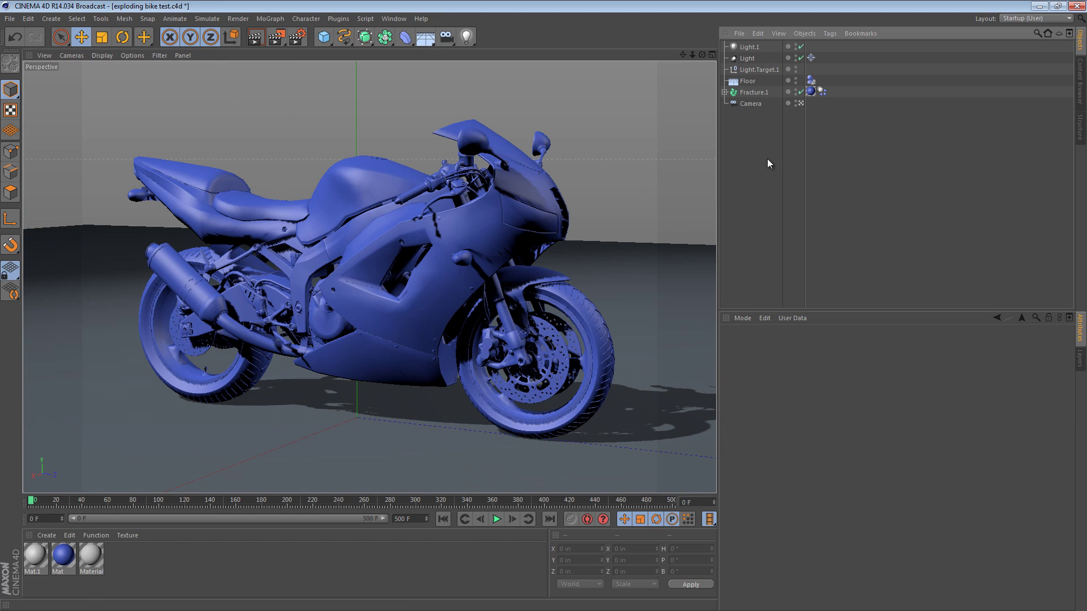
left_click(724, 92)
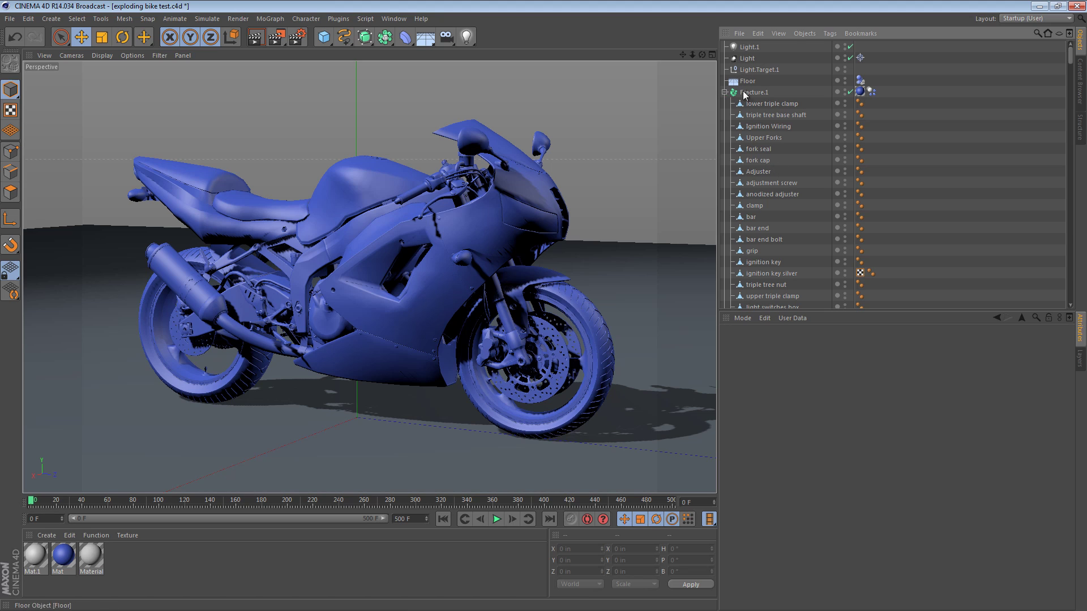
left_click(725, 92)
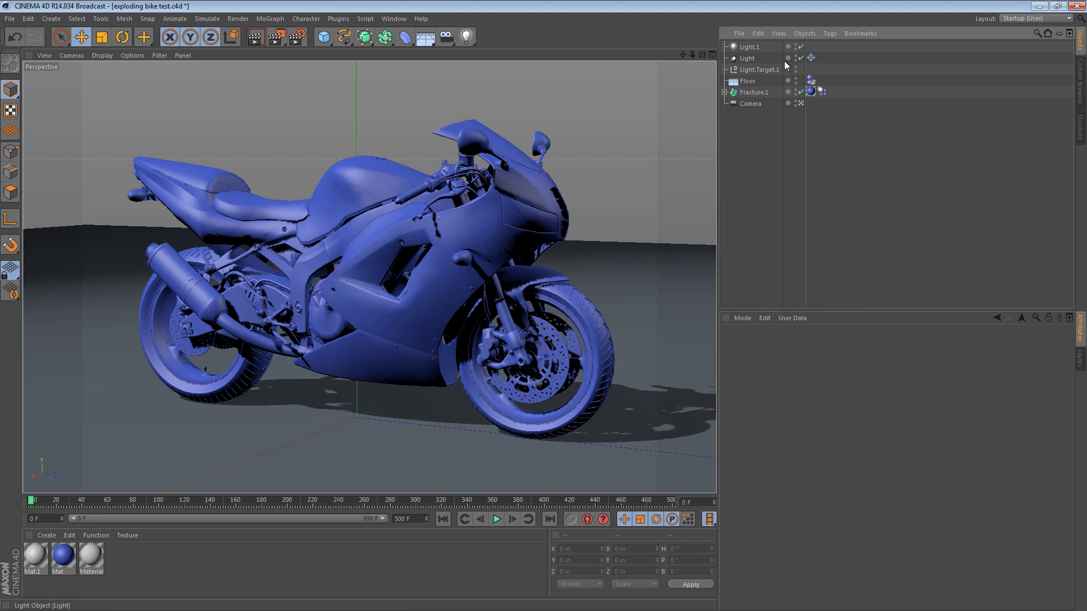
left_click(820, 91)
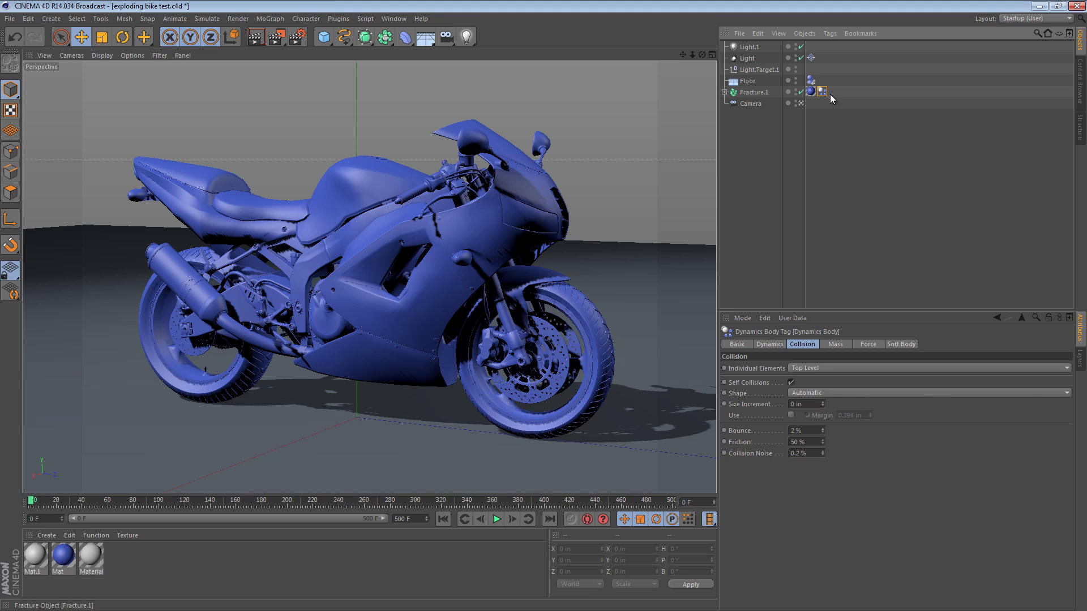
left_click(872, 344)
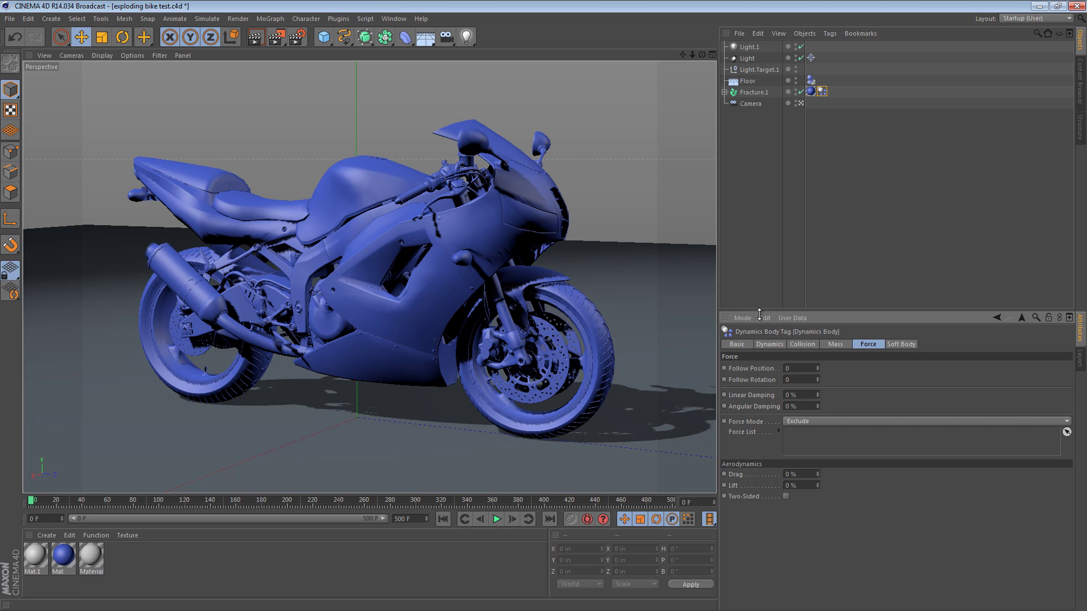
left_click(848, 421)
left_click(845, 428)
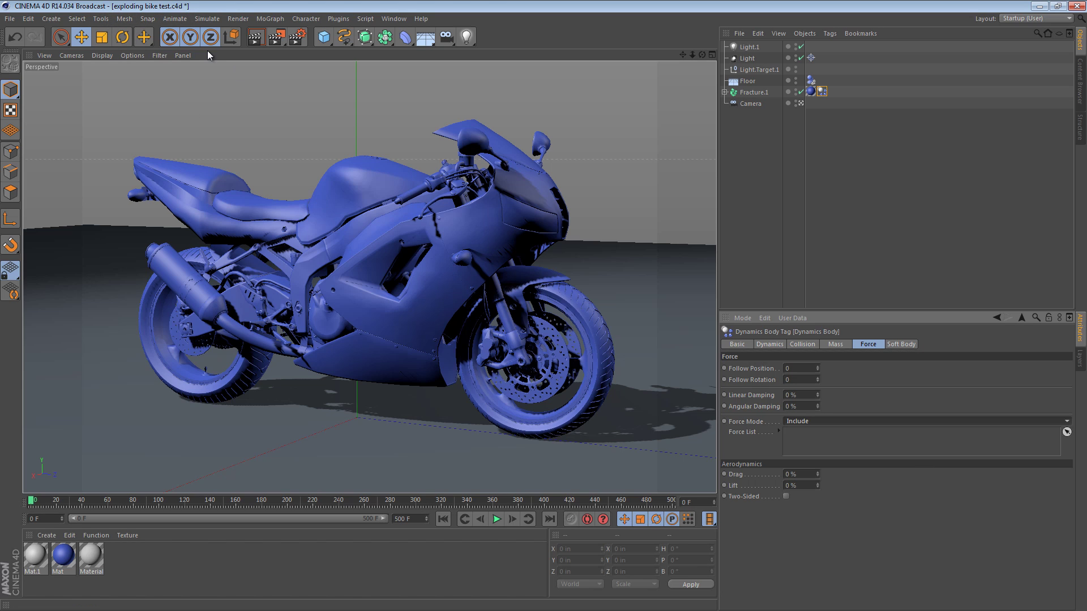
- Add an Attractor from Simulate > Particles and move it just right of the front wheel
left_click(201, 19)
mouse_move(209, 51)
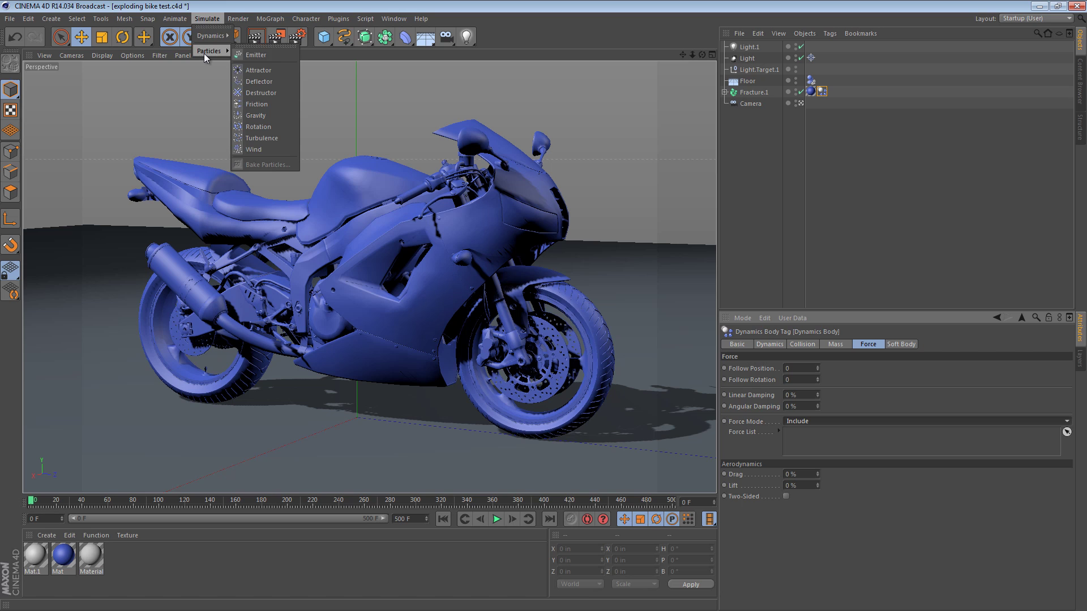
left_click(276, 70)
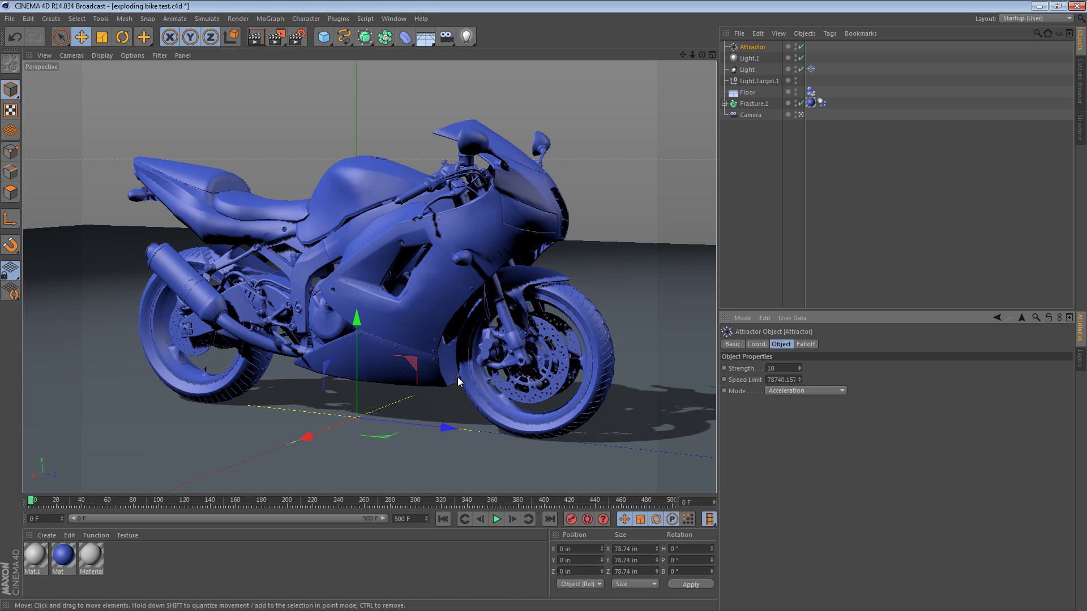
right_click_drag(469, 336, 427, 316, "alt")
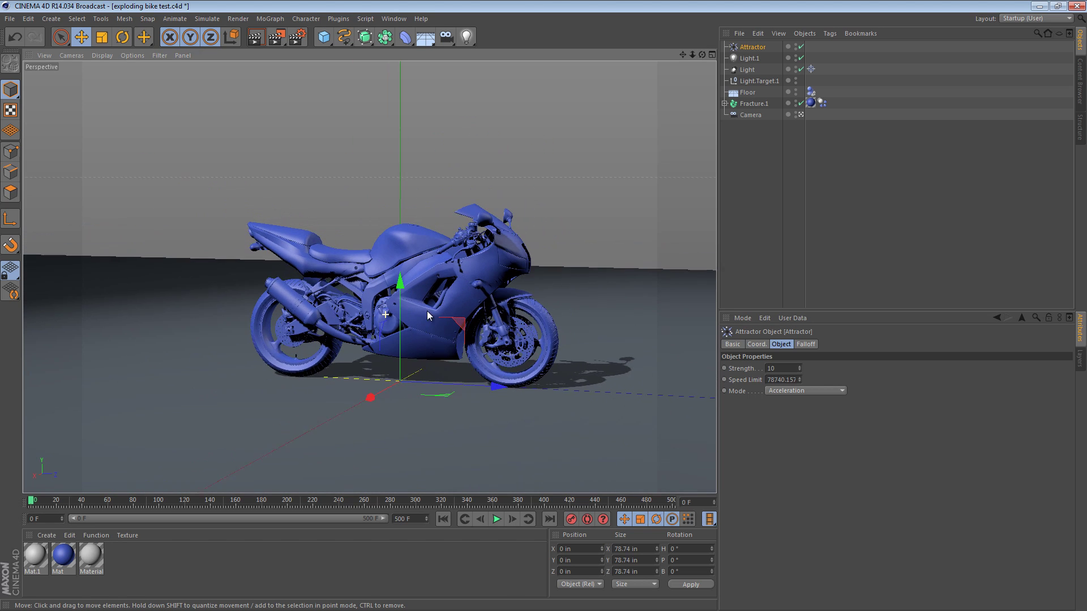
mouse_move(427, 316)
left_mouse_down("alt")
mouse_move(441, 356)
mouse_move(282, 253)
mouse_move(493, 341)
left_mouse_up("alt")
key("e")
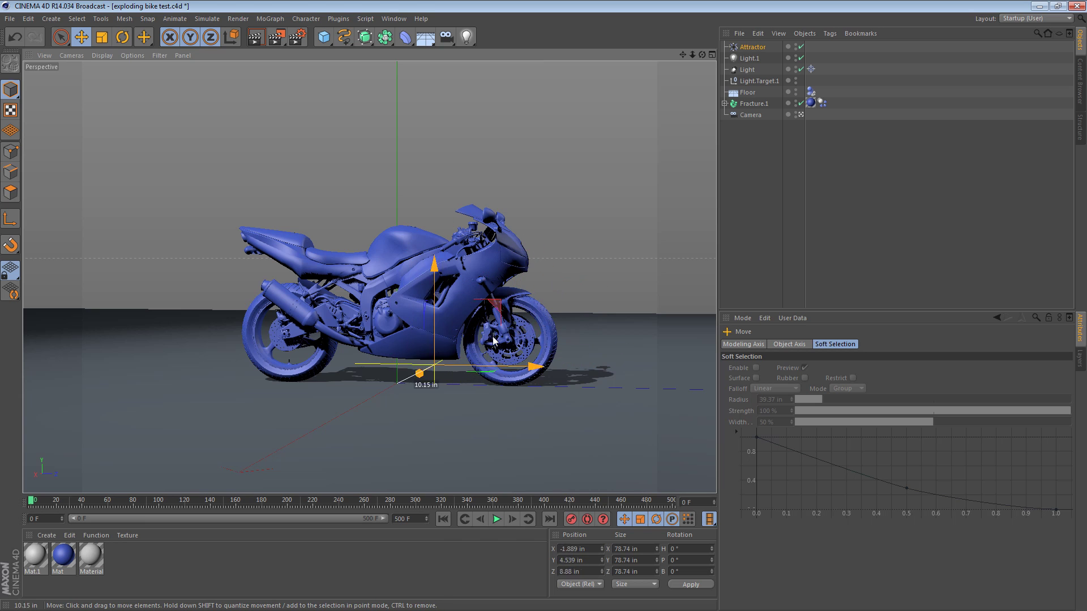
left_click_drag(493, 340, 615, 336)
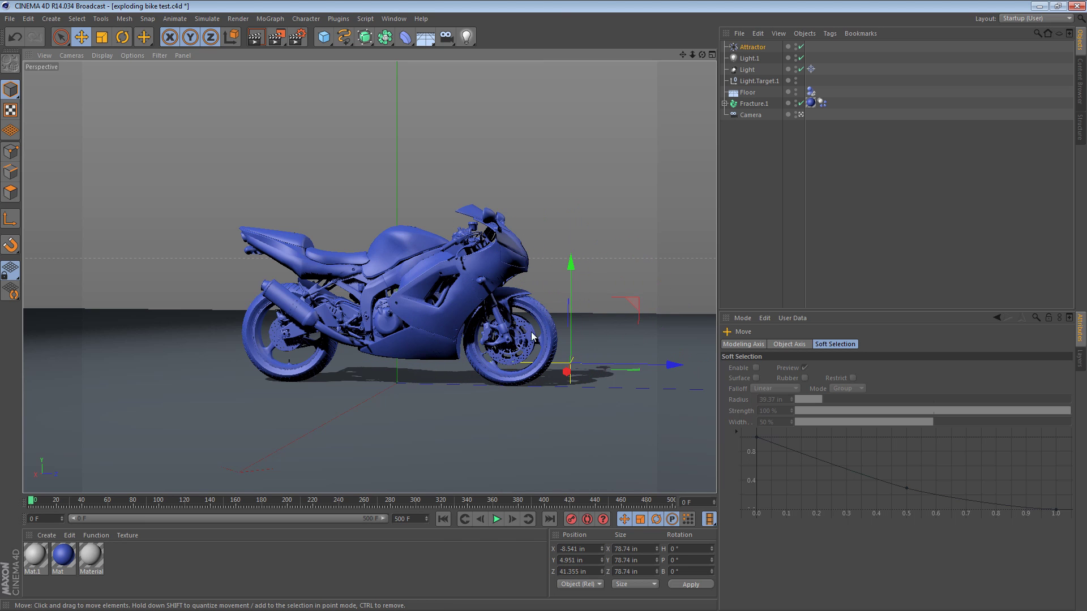
mouse_move(531, 332)
left_mouse_down("alt")
mouse_move(442, 396)
mouse_move(459, 376)
left_mouse_up("alt")
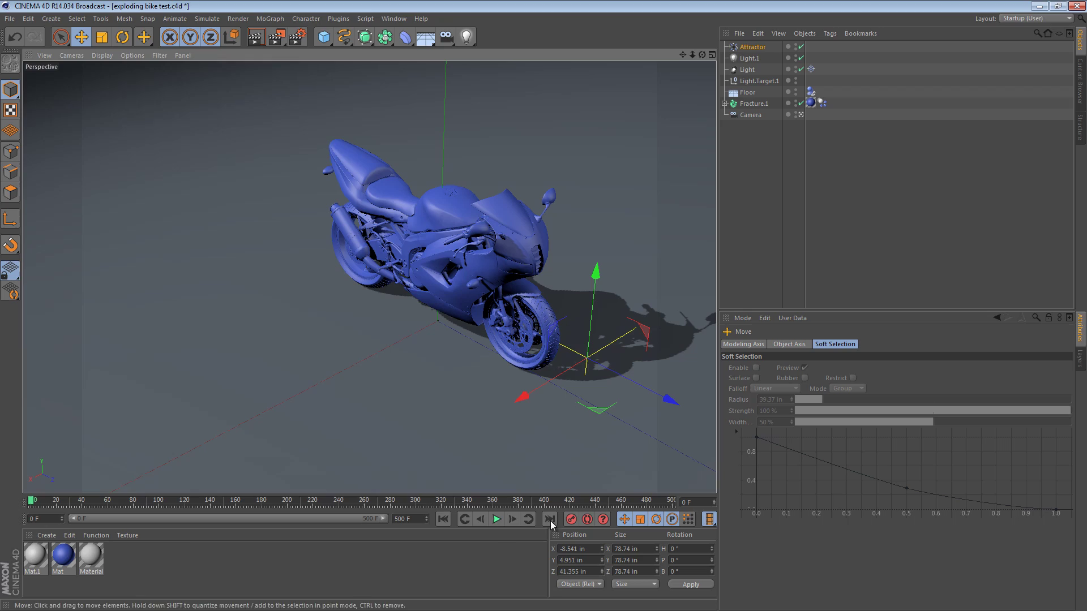
- Start playback and enter 5000 as the Attractor's Strength, up from 10
left_click(497, 519)
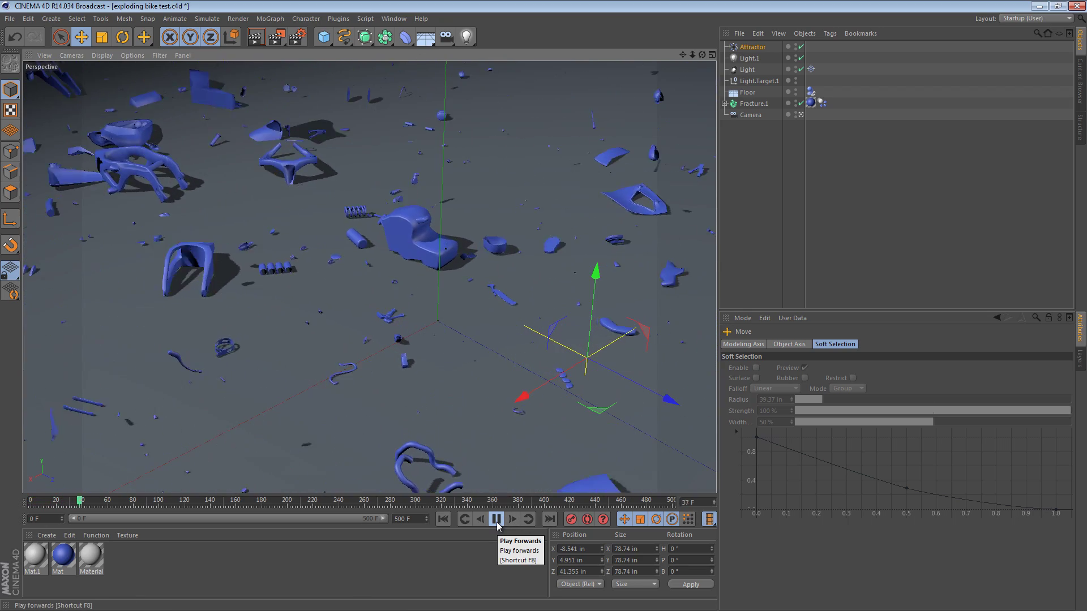
left_click(747, 50)
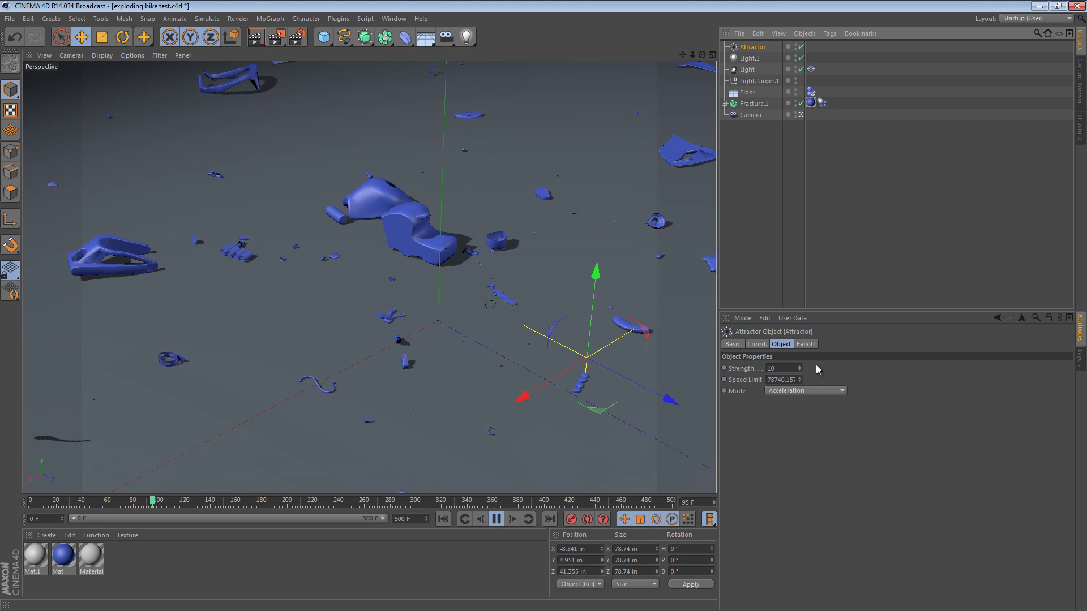
left_click(841, 364)
type("5000")
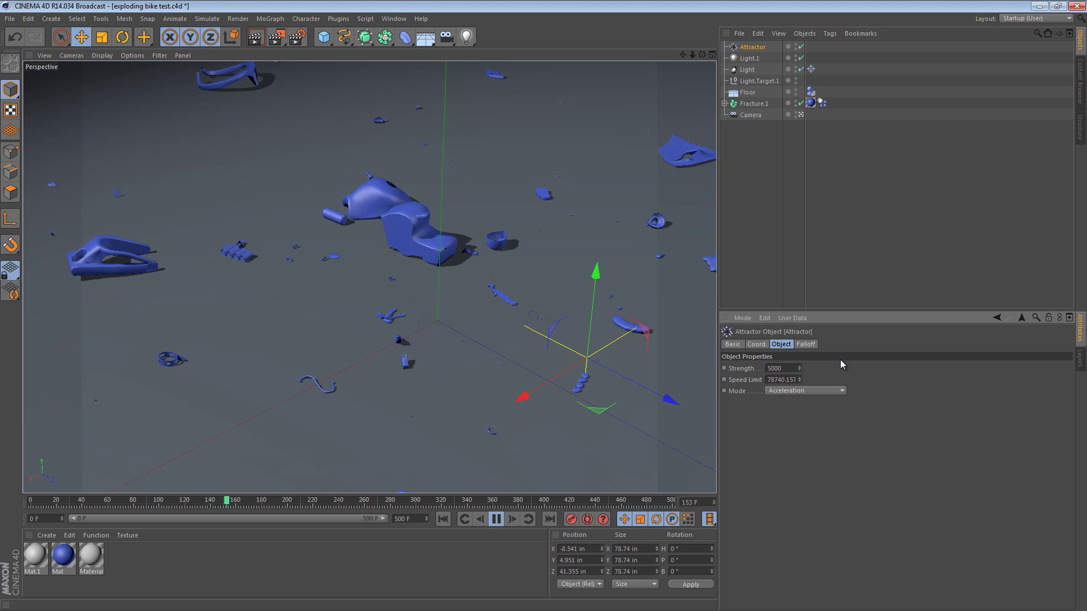
- Add the Attractor to Fracture.1's Dynamics Body Force List and orbit to follow the scattering fragments
left_click(821, 102)
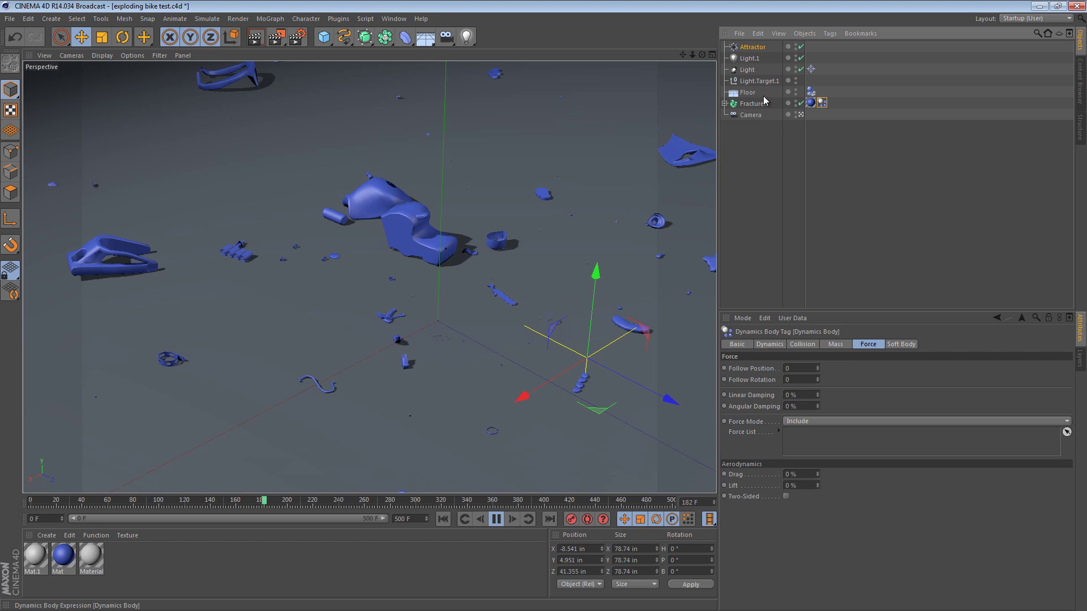
mouse_move(748, 52)
left_mouse_down()
mouse_move(888, 427)
mouse_move(841, 450)
left_mouse_up()
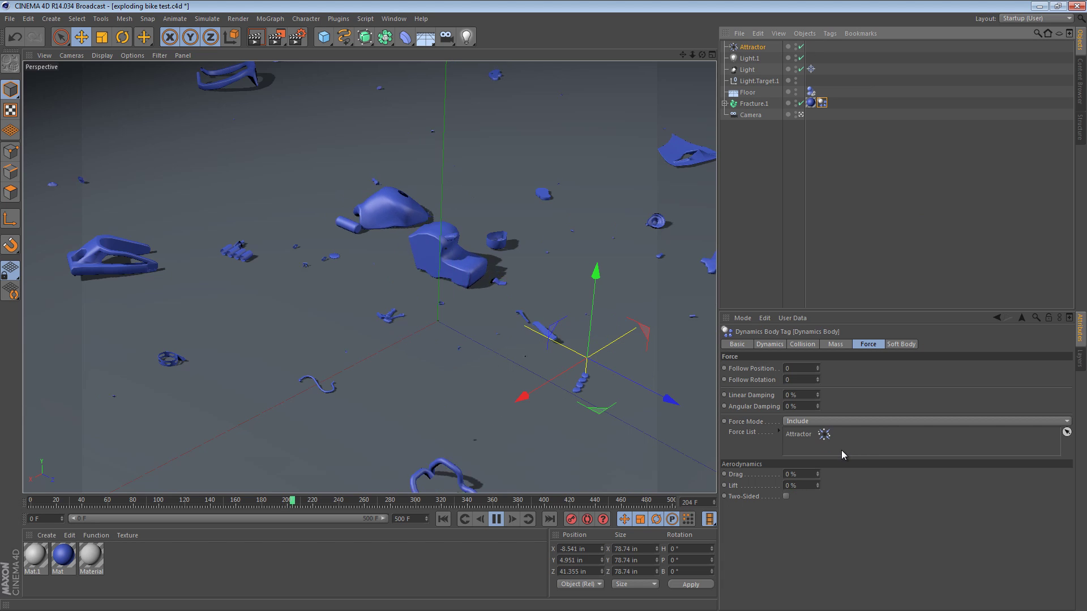
left_click(799, 229)
mouse_move(613, 276)
left_mouse_down("alt")
mouse_move(669, 234)
mouse_move(317, 227)
left_mouse_up("alt")
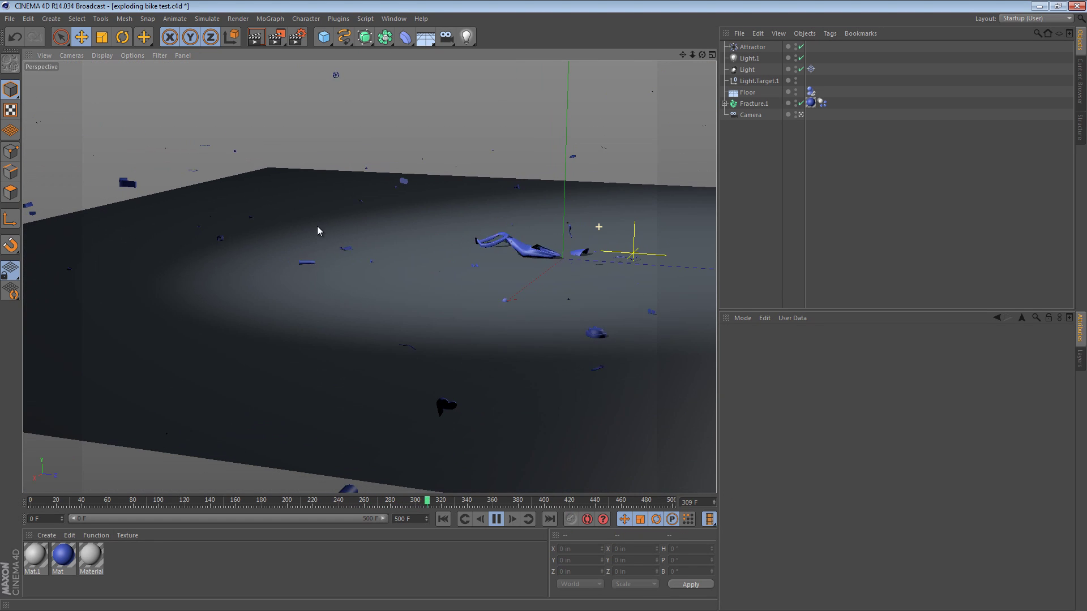
left_click_drag(559, 227, 398, 222, "alt")
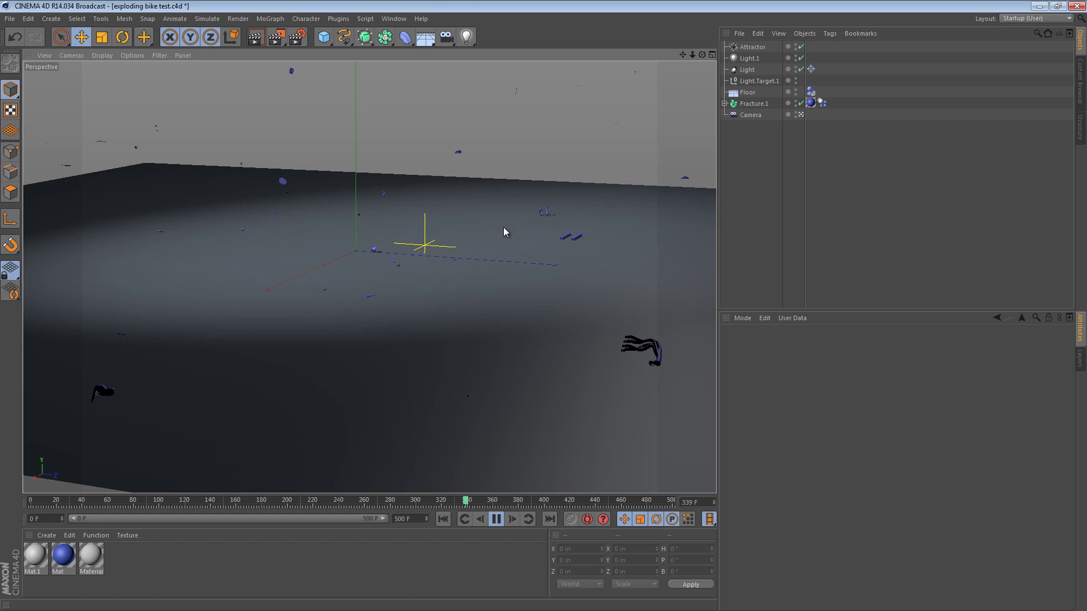
mouse_move(503, 226)
left_mouse_down("alt")
mouse_move(289, 227)
mouse_move(684, 241)
mouse_move(561, 247)
mouse_move(526, 225)
left_mouse_up("alt")
- Stop playback, rewind to frame 0, and orbit around the intact motorcycle
left_click(496, 520)
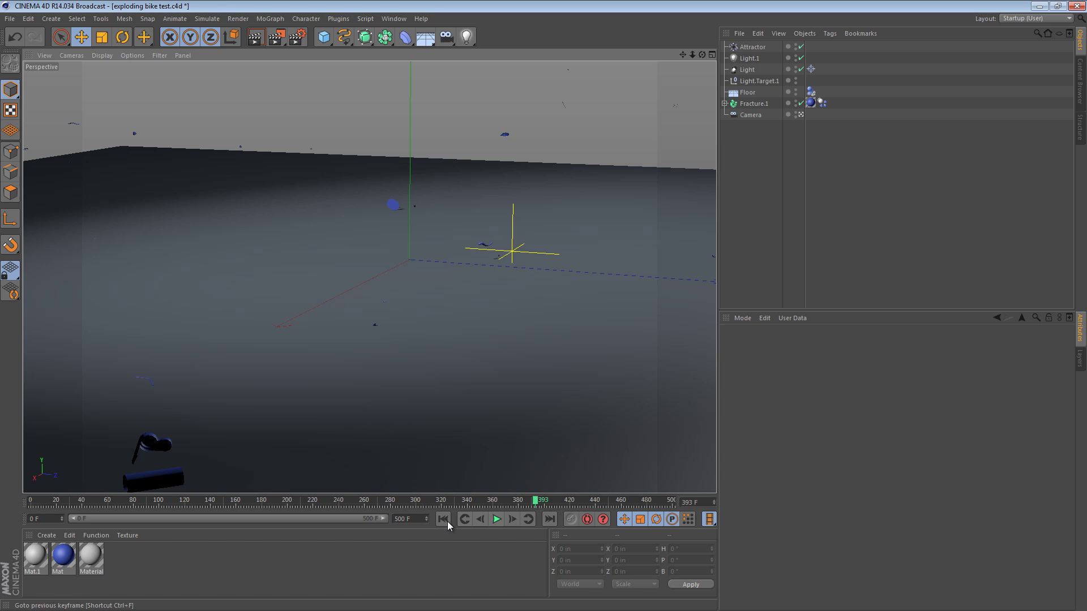
left_click(443, 519)
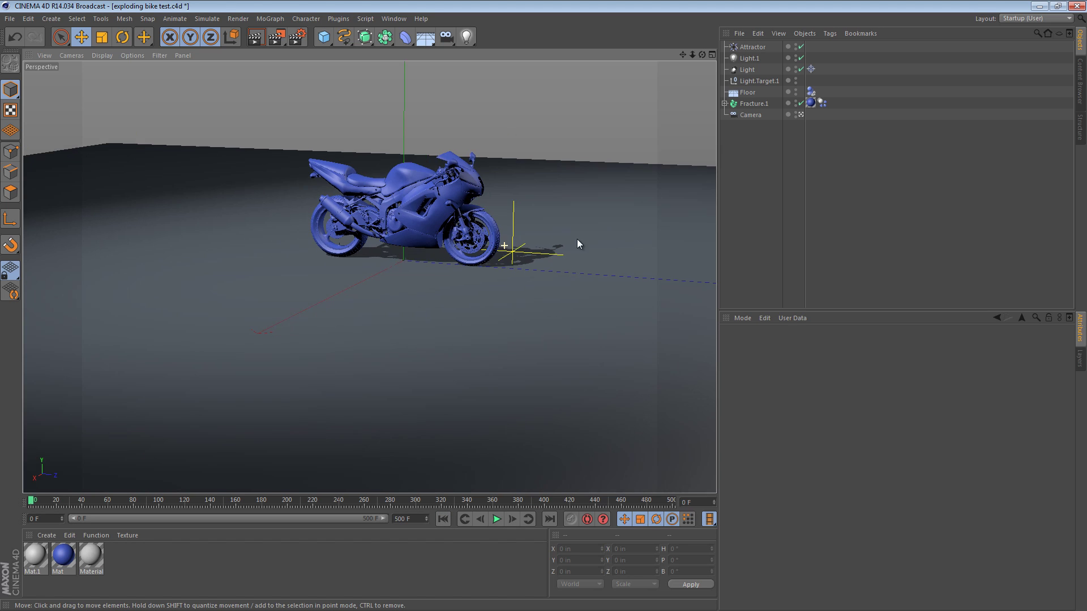
mouse_move(577, 244)
left_mouse_down("alt")
mouse_move(666, 239)
mouse_move(562, 318)
mouse_move(553, 342)
mouse_move(536, 329)
mouse_move(405, 357)
mouse_move(572, 231)
mouse_move(343, 382)
mouse_move(344, 280)
left_mouse_up("alt")
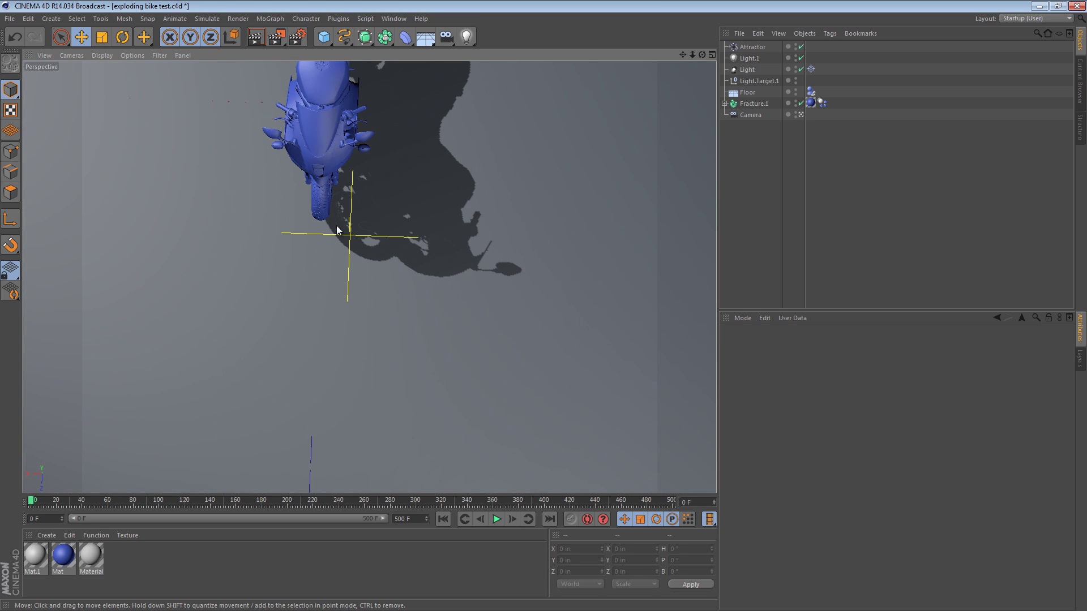
mouse_move(337, 225)
left_mouse_down("alt")
mouse_move(495, 99)
mouse_move(481, 73)
mouse_move(442, 128)
mouse_move(489, 214)
mouse_move(329, 161)
left_mouse_up("alt")
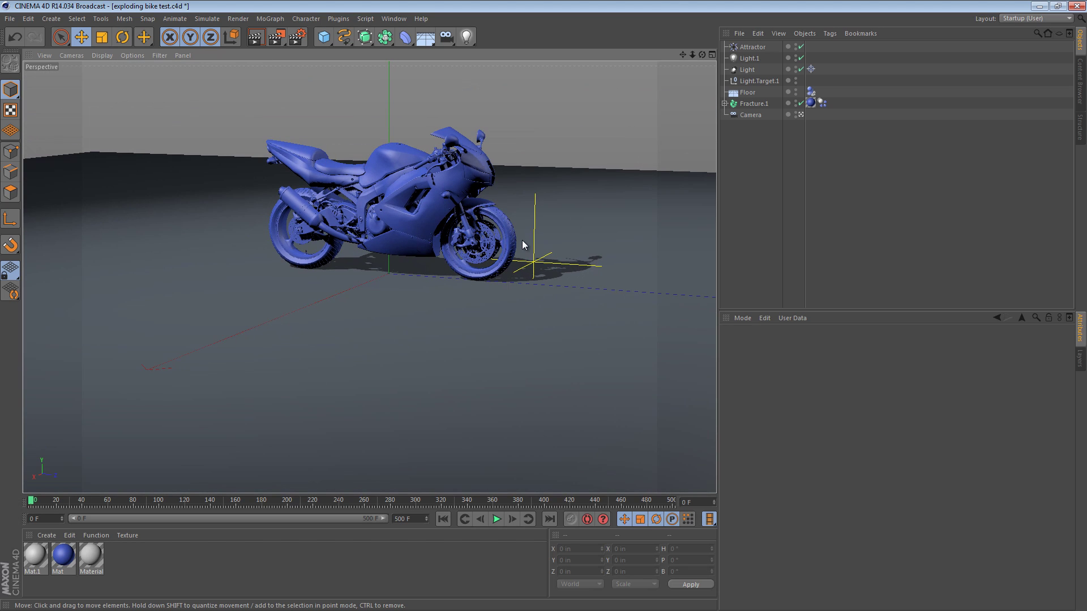
- Set the Attractor's Strength to -5000, then stop the blast preview
left_click(758, 46)
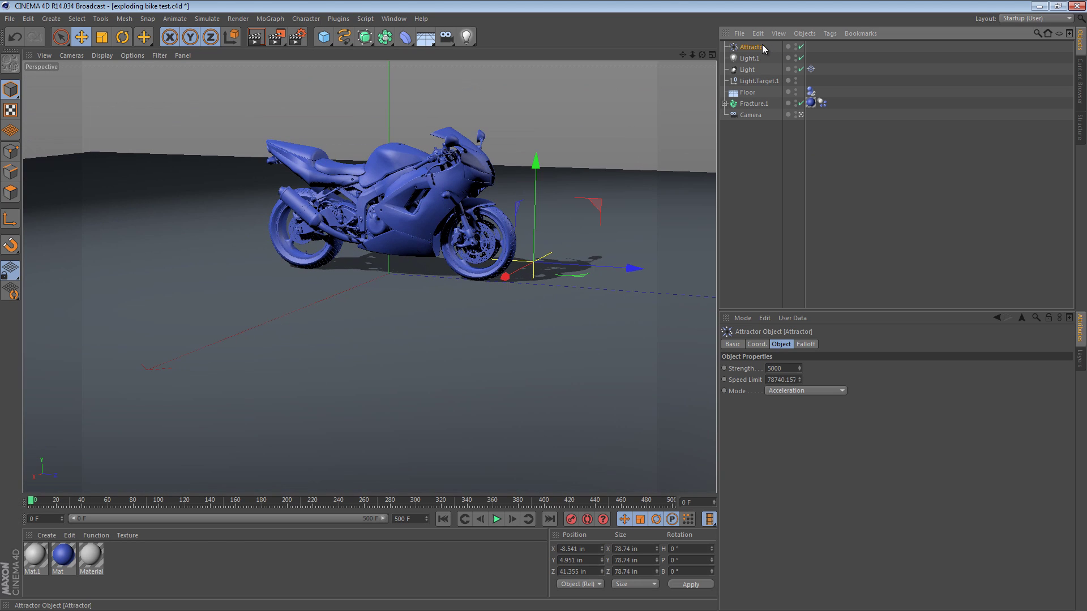
left_click(781, 367)
type("-5")
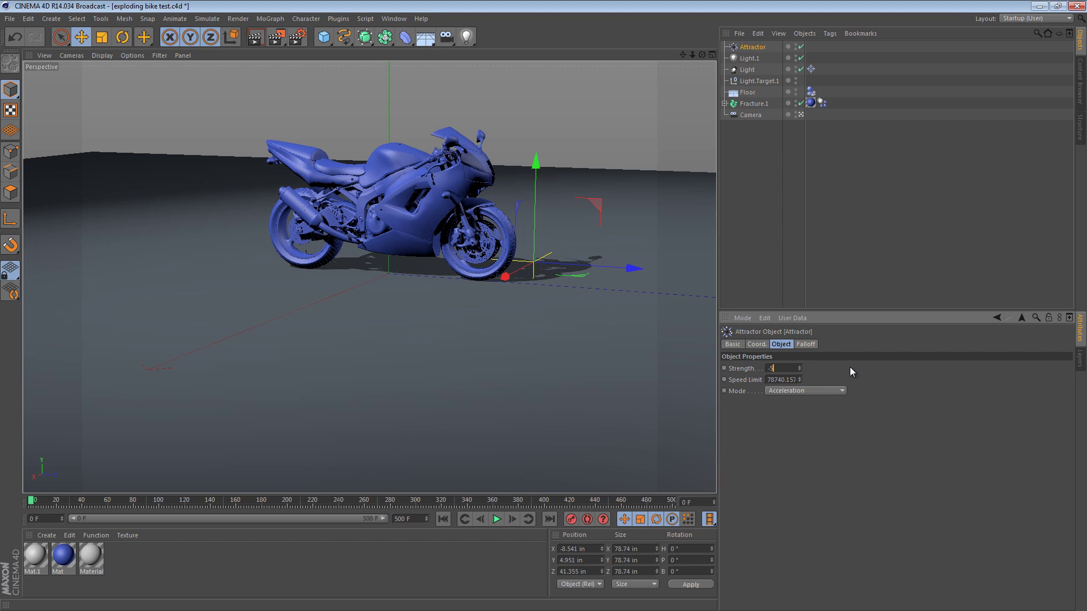
type("000")
left_click(497, 520)
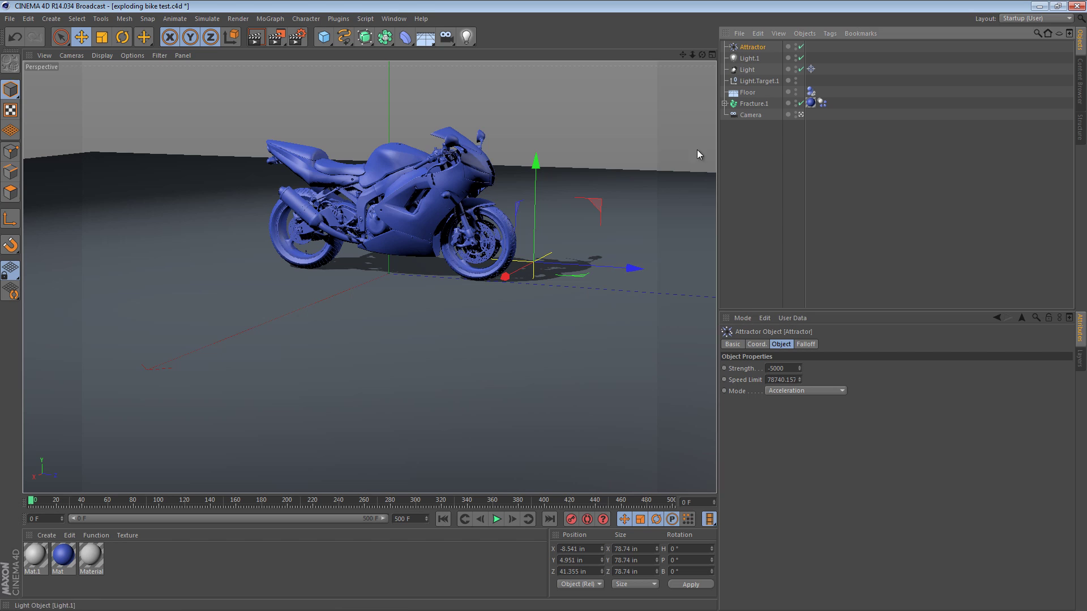
- In the right-side view, move the Attractor behind the rear wheel
key("F3")
middle_click_drag(568, 333, 549, 274)
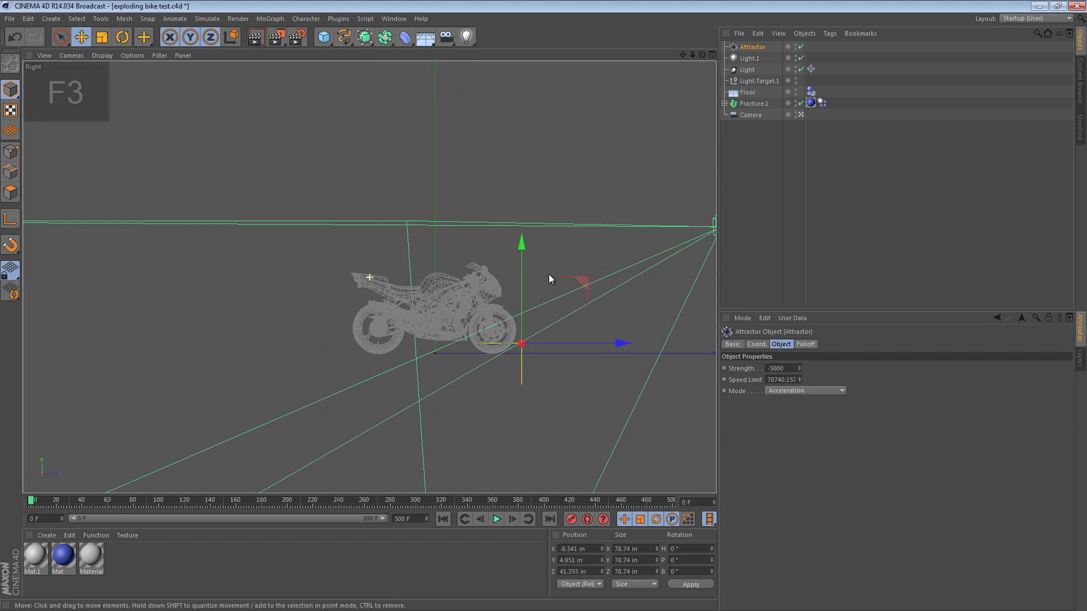
key("e")
mouse_move(594, 316)
left_mouse_down()
mouse_move(387, 312)
mouse_move(385, 326)
left_mouse_up()
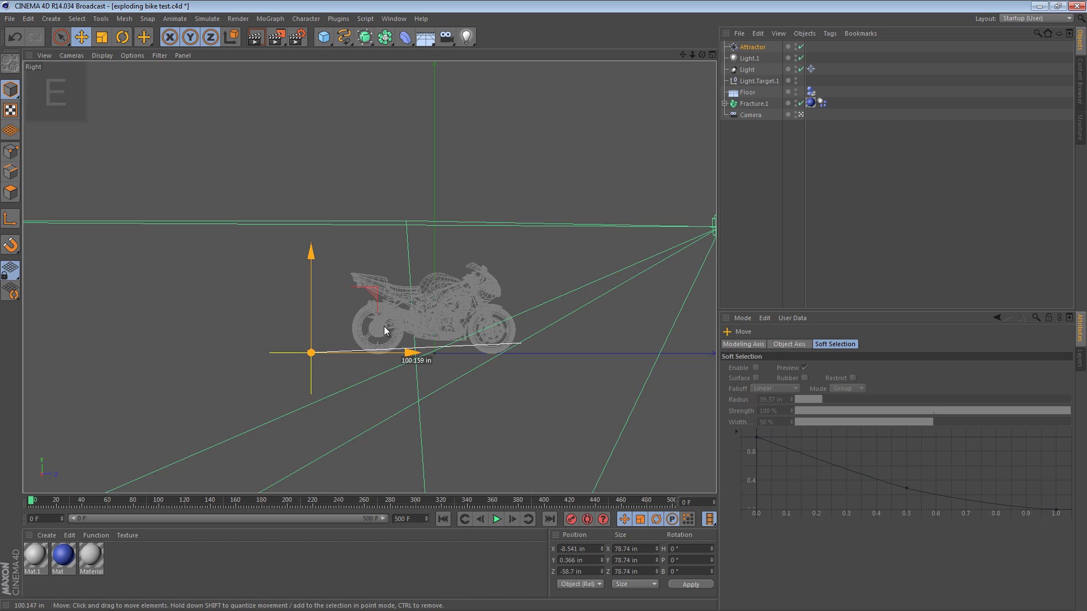
key("F1")
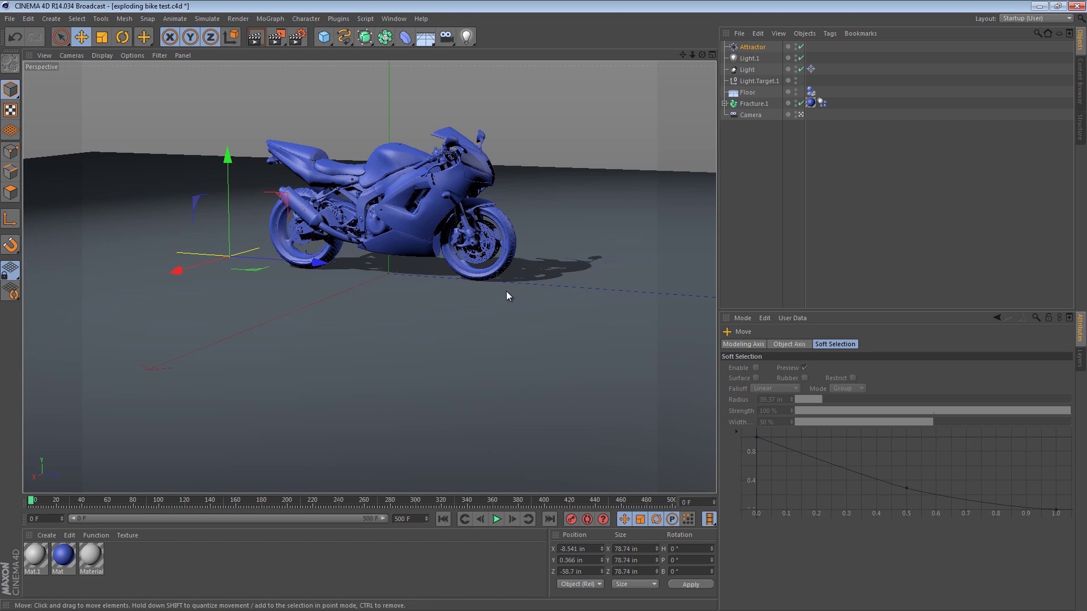
- Stop the replayed blast and orbit around the scene from a side-on angle
mouse_move(422, 257)
left_mouse_down("alt")
mouse_move(518, 250)
mouse_move(418, 252)
mouse_move(486, 564)
left_mouse_up("alt")
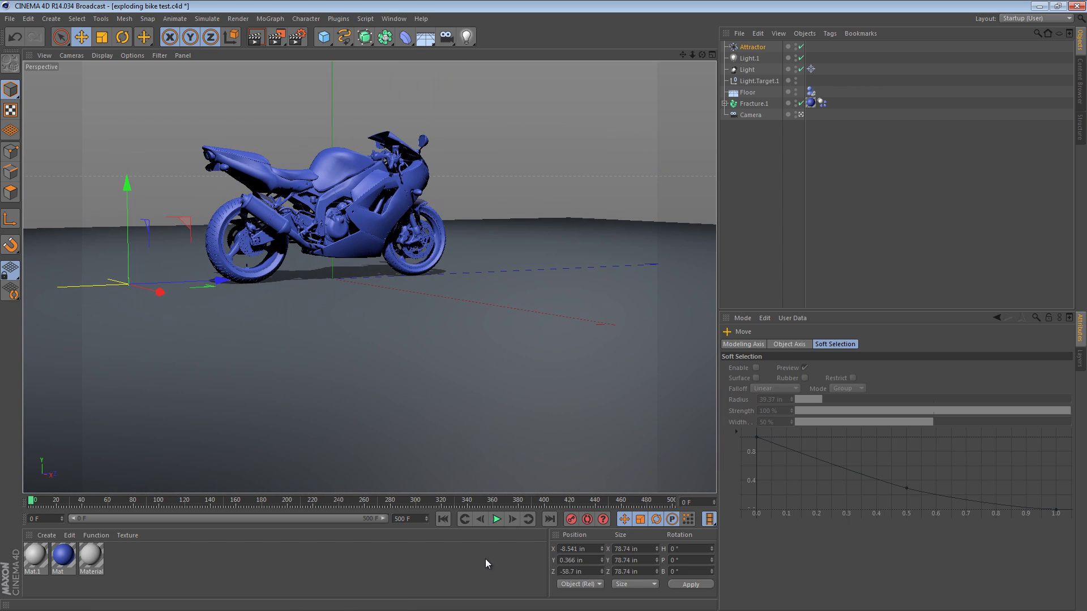
left_click(496, 519)
mouse_move(516, 240)
left_mouse_down("alt")
mouse_move(633, 235)
mouse_move(616, 252)
mouse_move(334, 253)
left_mouse_up("alt")
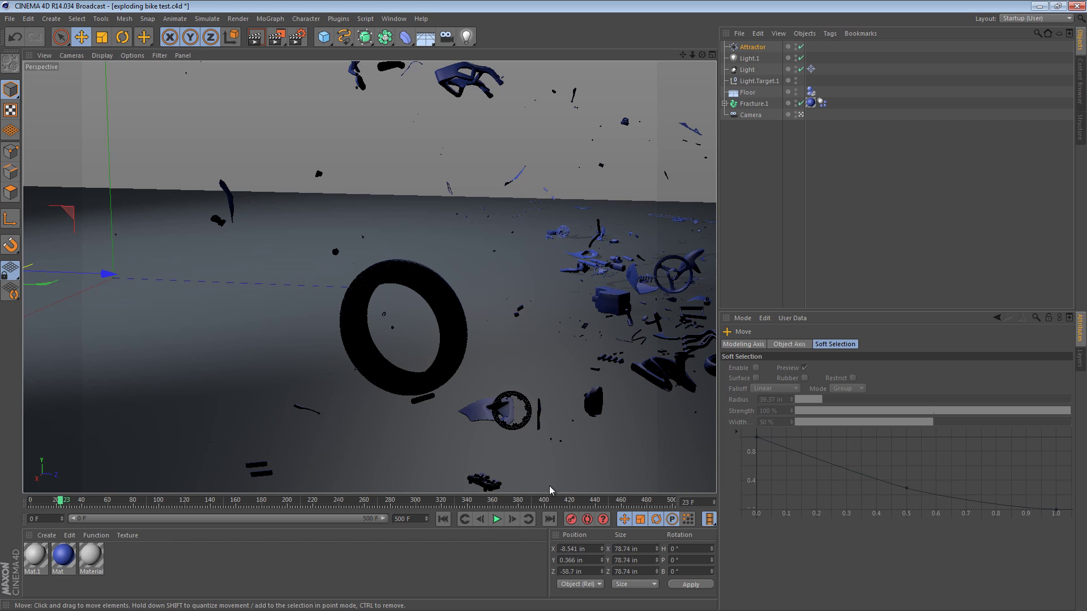
- Replay the blast from a side-on view, then rewind to the reassembled motorbike
left_click(442, 518)
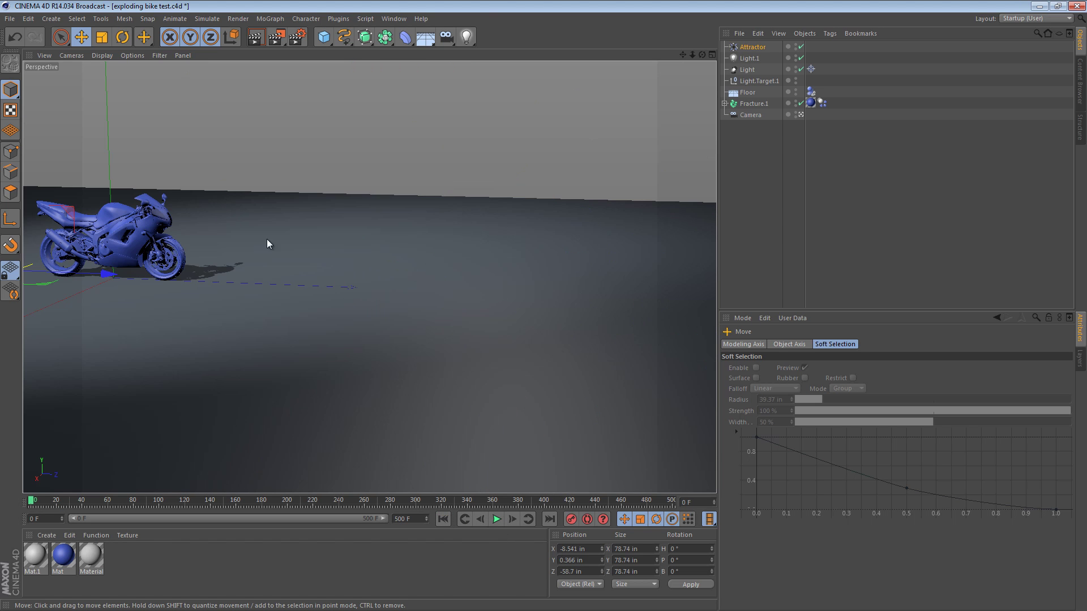
mouse_move(267, 240)
left_mouse_down("alt")
mouse_move(309, 241)
mouse_move(348, 218)
mouse_move(338, 102)
mouse_move(437, 73)
left_mouse_up("alt")
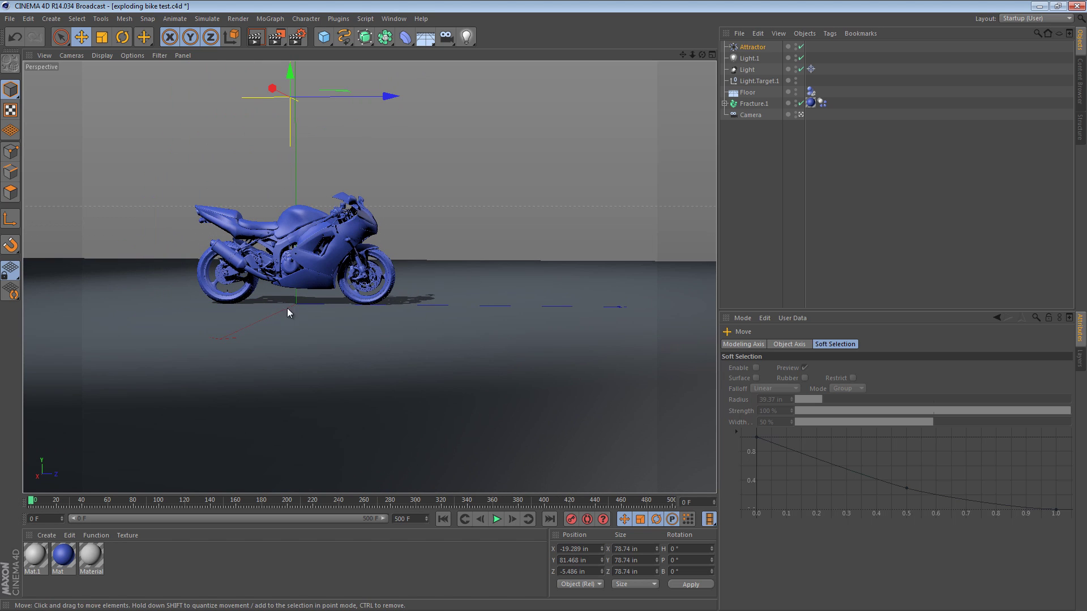
left_click(497, 520)
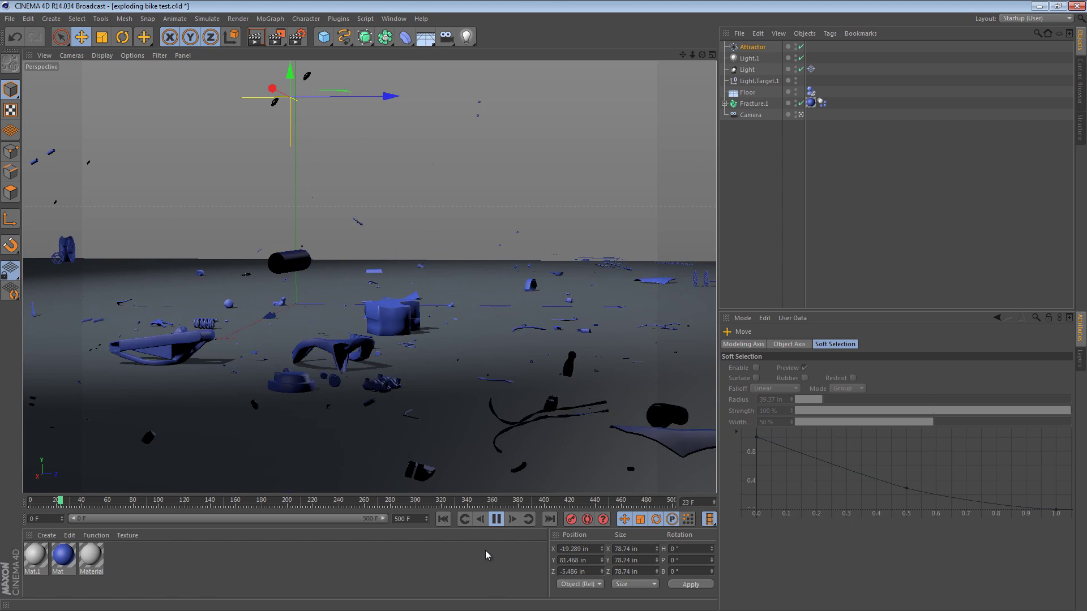
left_click(497, 520)
left_click(444, 519)
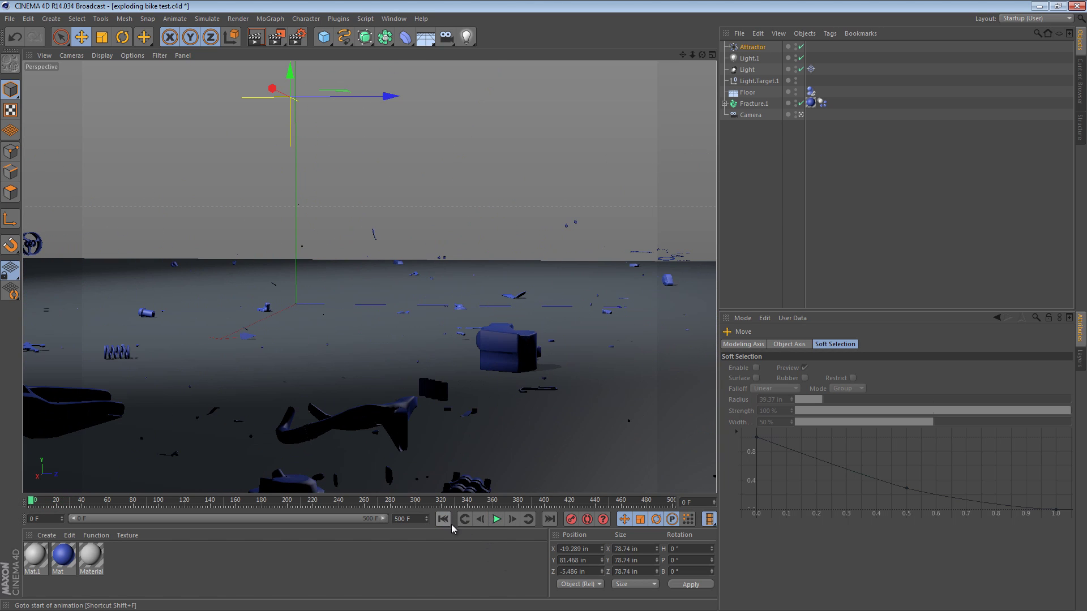
- Drag the Attractor down to floor level, then stop and rewind the preview
left_click_drag(321, 191, 330, 356)
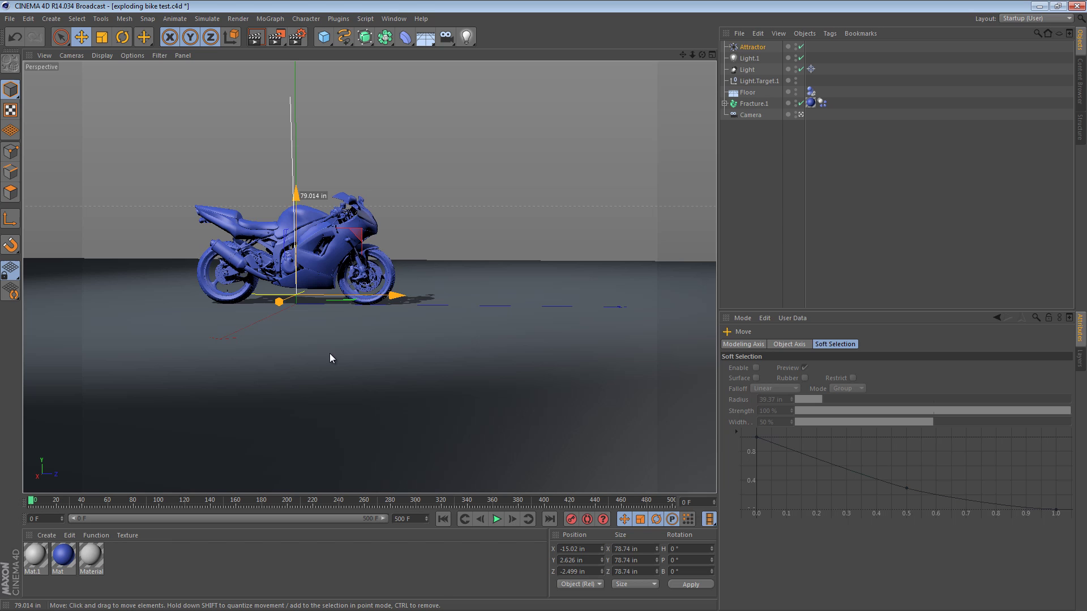
left_click(494, 519)
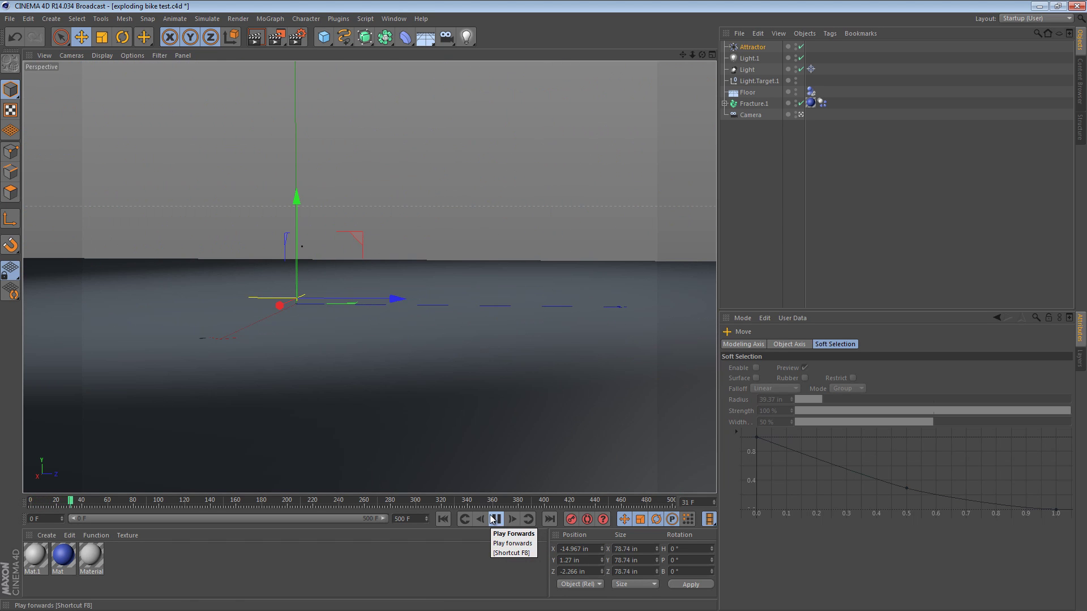
left_click(441, 521)
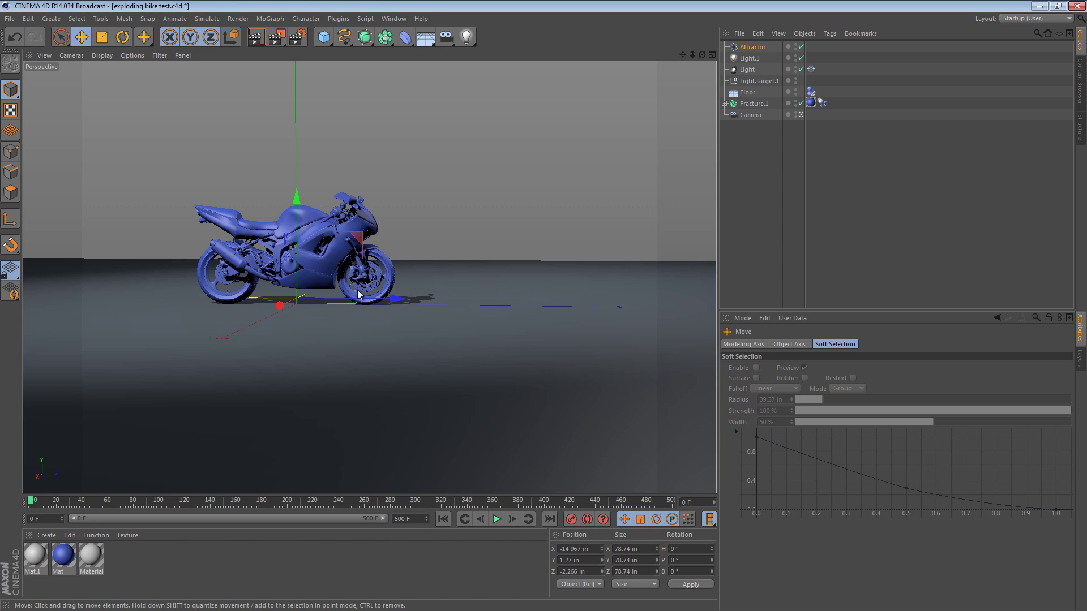
- From a front view, replay the sideways blast, then stop and rewind to frame 0
mouse_move(353, 240)
left_mouse_down("alt")
mouse_move(296, 289)
mouse_move(297, 417)
mouse_move(283, 360)
mouse_move(130, 229)
mouse_move(132, 244)
mouse_move(506, 232)
mouse_move(551, 213)
left_mouse_up("alt")
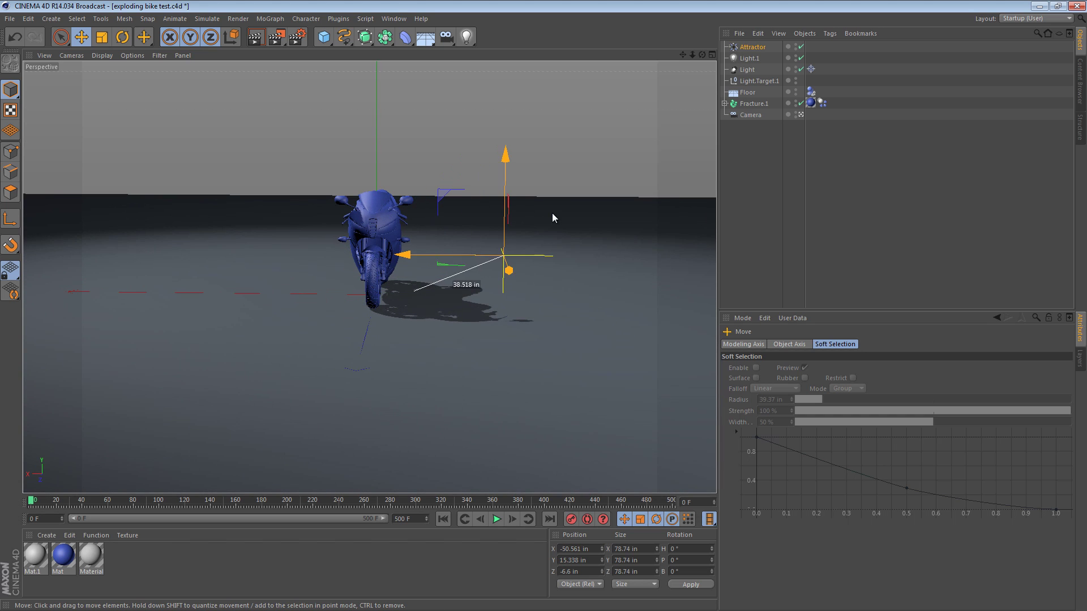
left_click(497, 519)
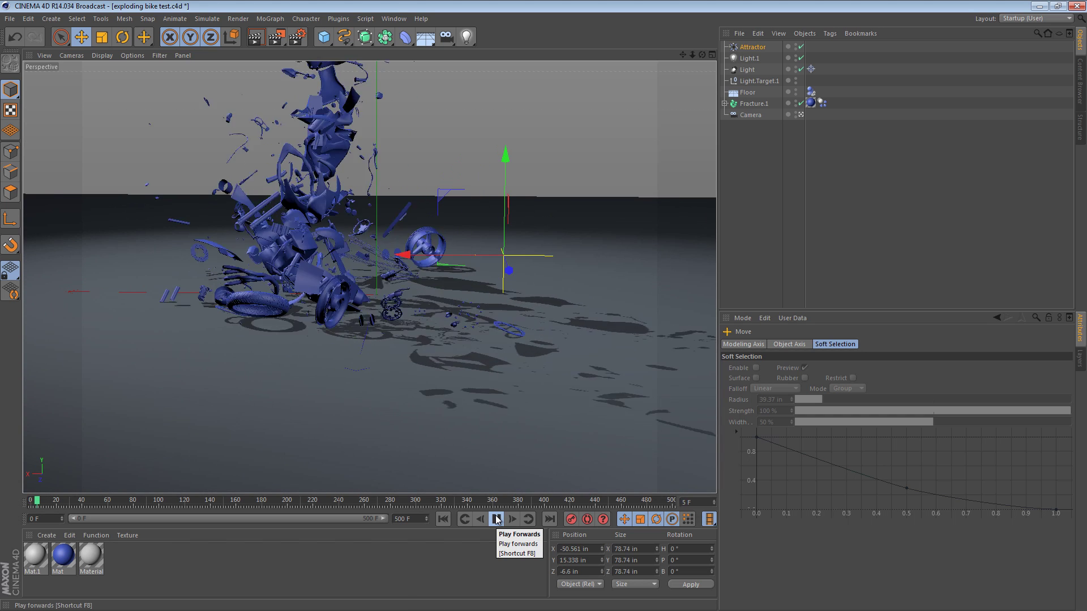
left_click(496, 519)
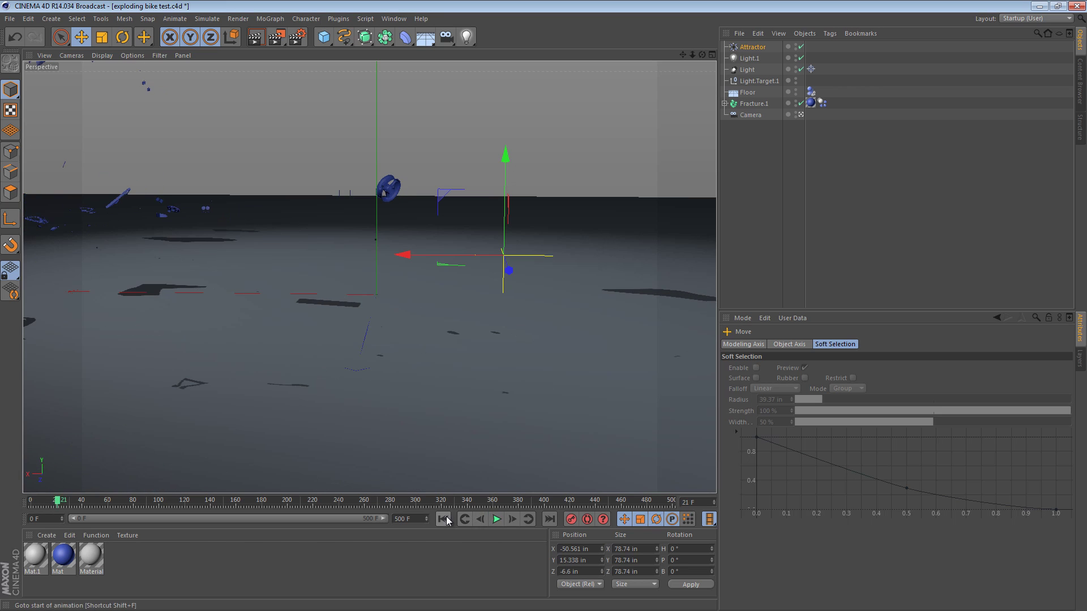
left_click(442, 519)
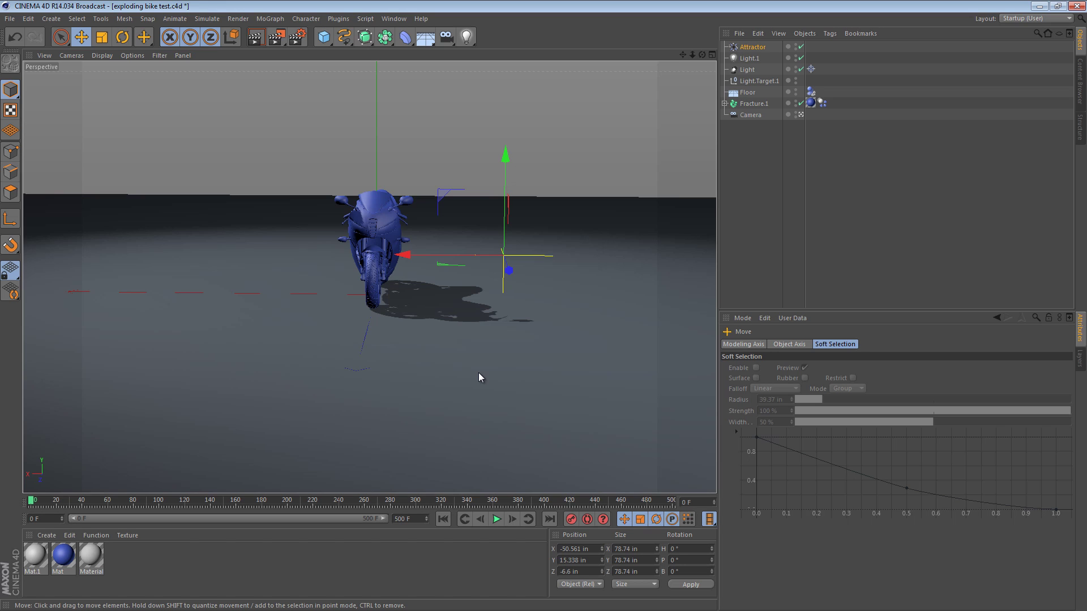
- Set the Attractor's Strength to -500, play the gentler blast, and rewind
left_click(752, 47)
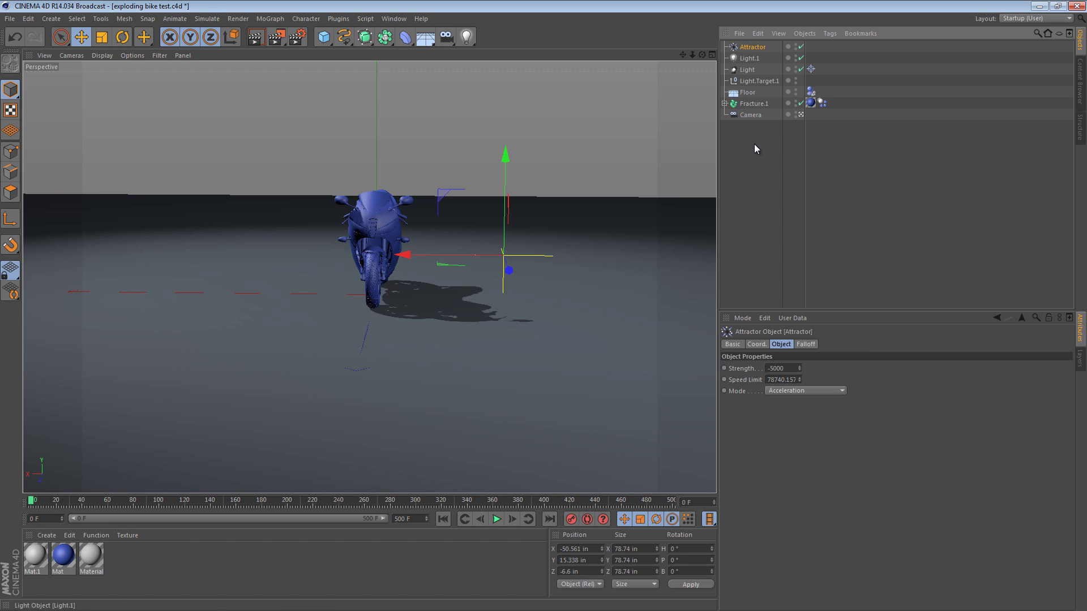
double_click(783, 370)
type("-500")
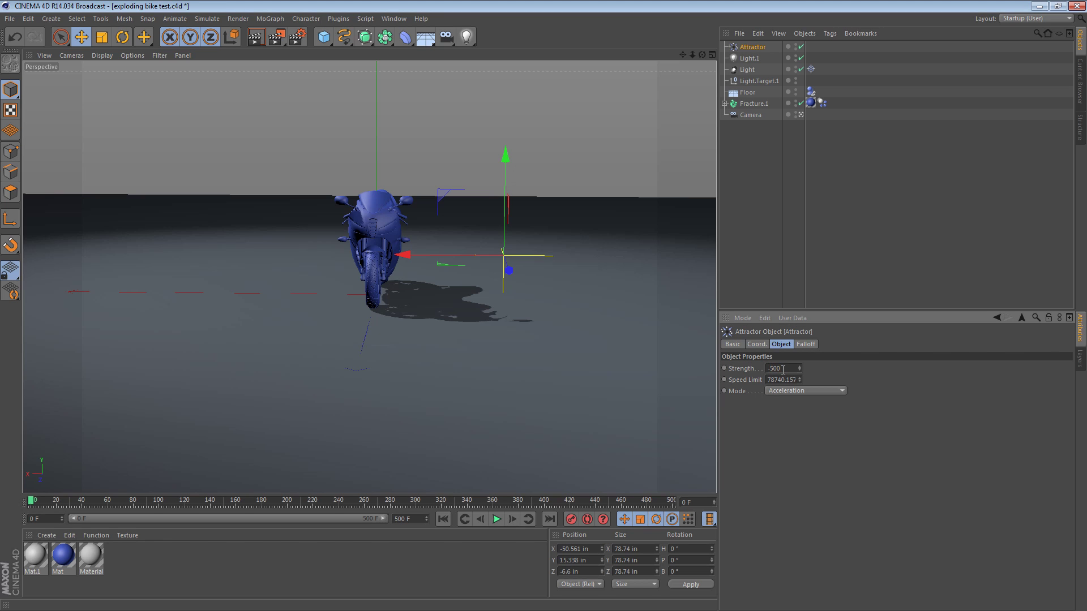
left_click(497, 520)
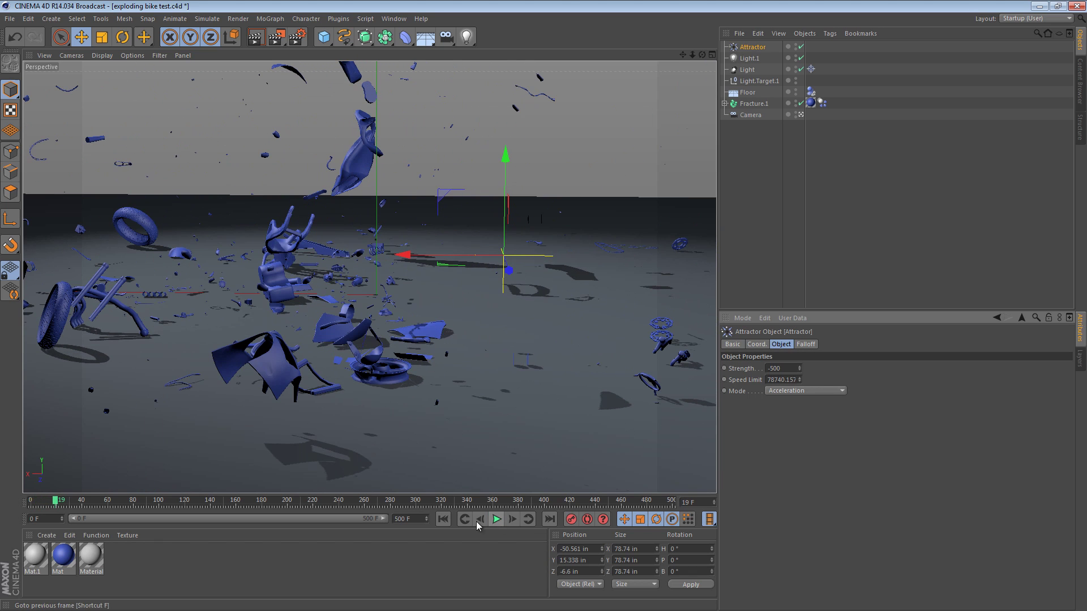
left_click(443, 519)
- Enter -10000 as the Attractor's Strength, play and follow the blast, then rewind
left_click(784, 367)
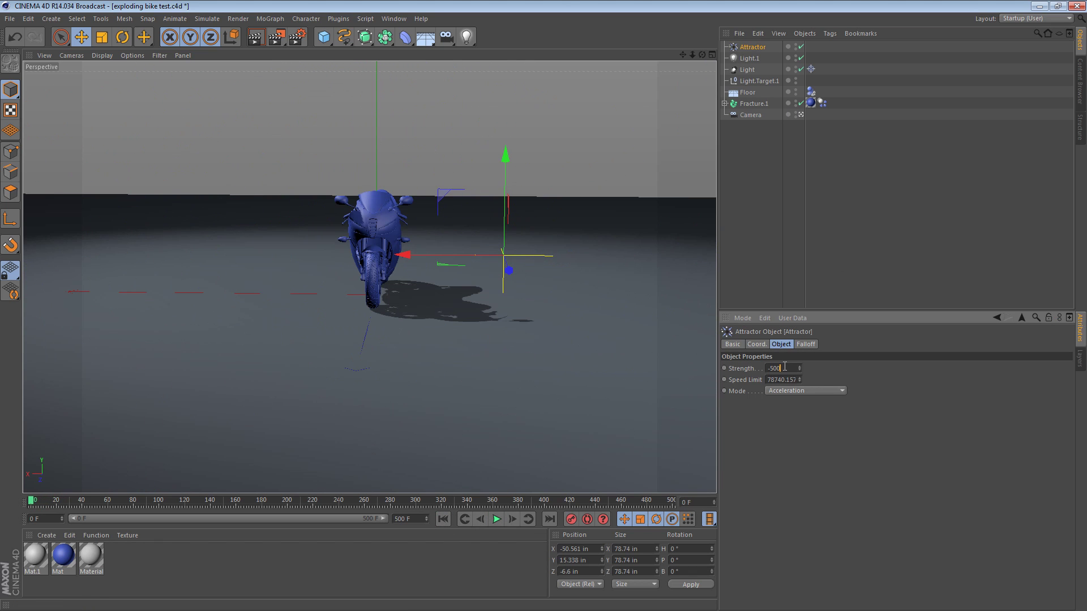
type("-1000")
key("Return")
left_click(497, 520)
mouse_move(460, 258)
left_mouse_down("alt")
mouse_move(177, 252)
mouse_move(509, 460)
left_mouse_up("alt")
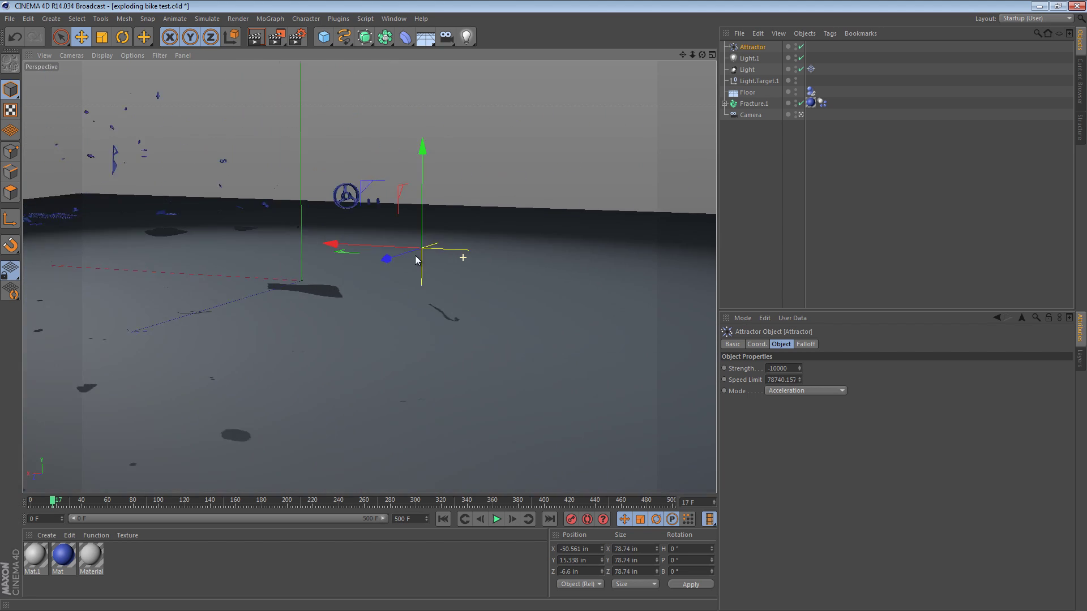
left_click(443, 520)
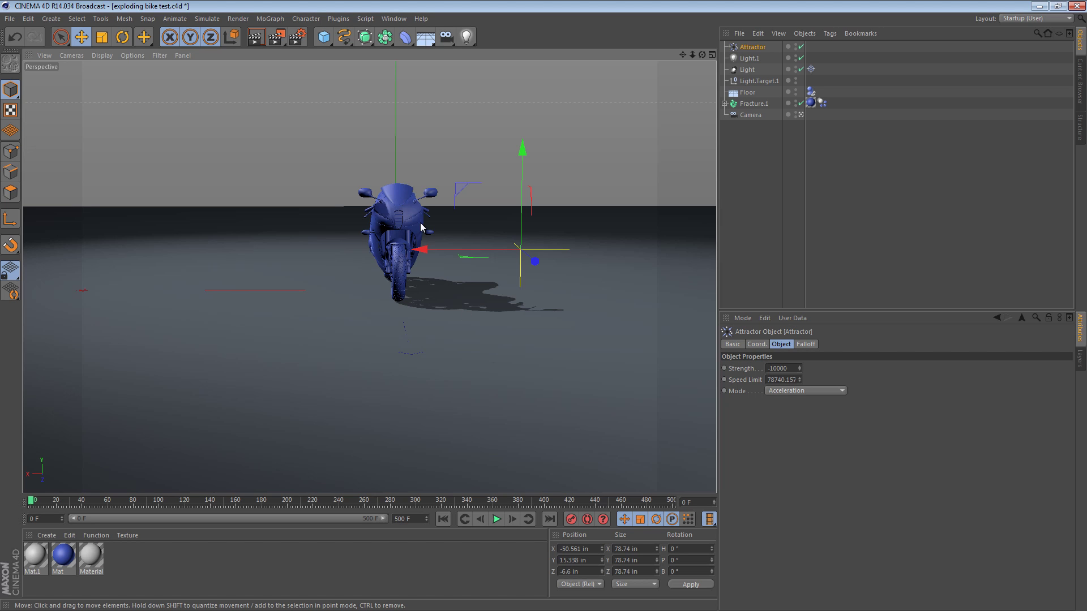
- In top view, move the Attractor ahead of the bike, then replay the blast in perspective
left_click_drag(424, 229, 536, 218, "alt")
key("F2")
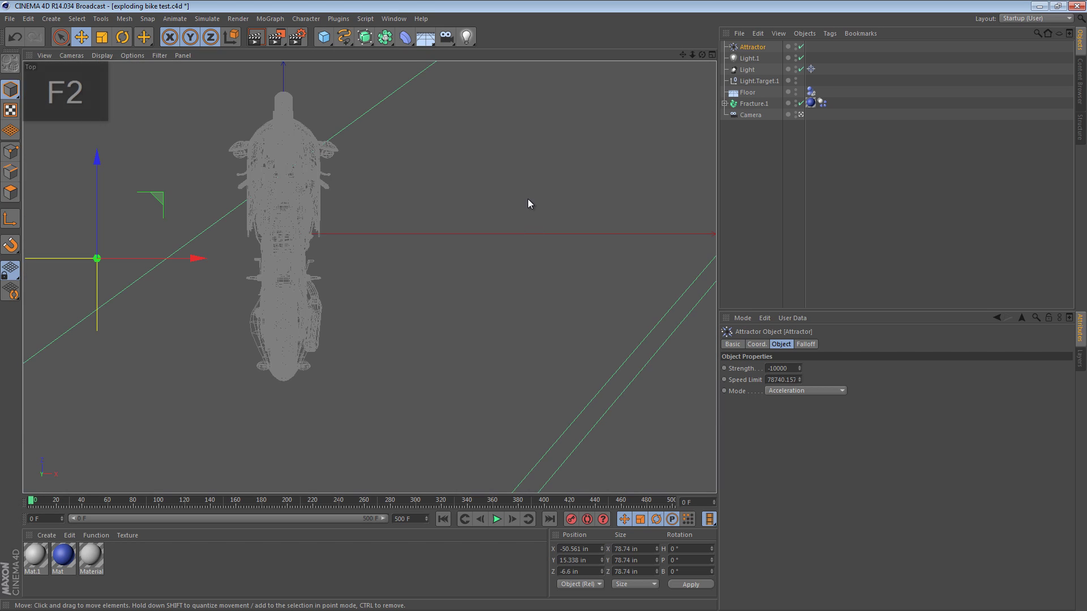
middle_click_drag(397, 173, 384, 276, "alt")
left_click_drag(382, 277, 525, 107)
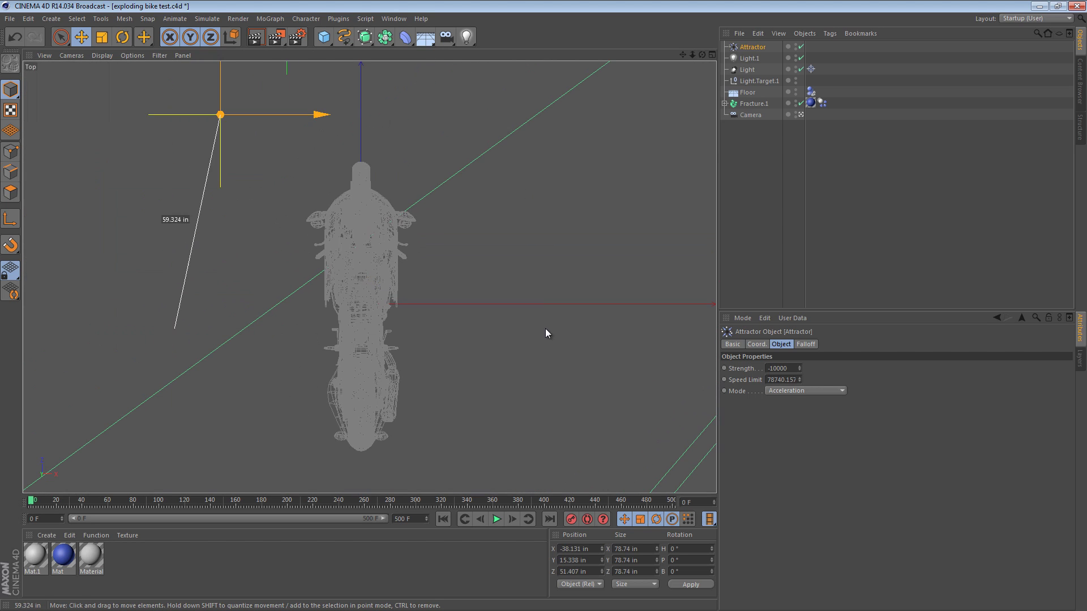
key("F1")
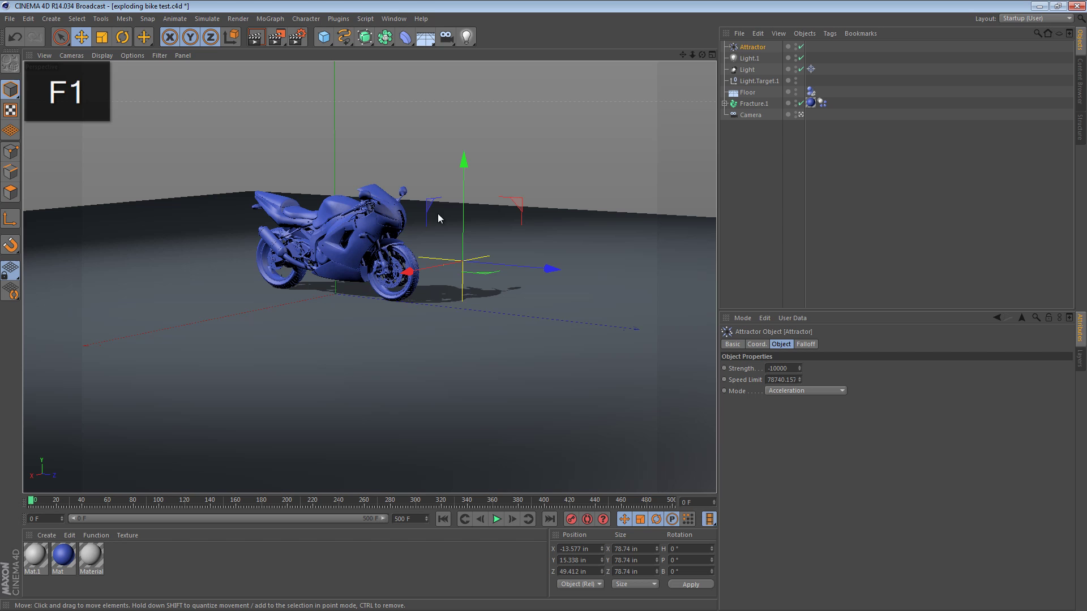
left_click(498, 520)
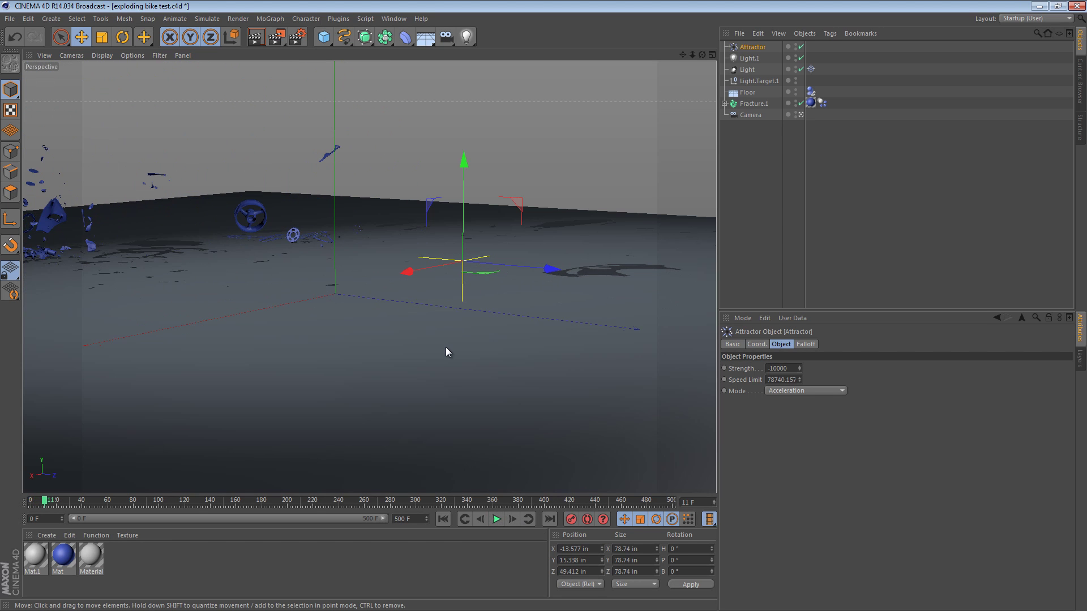